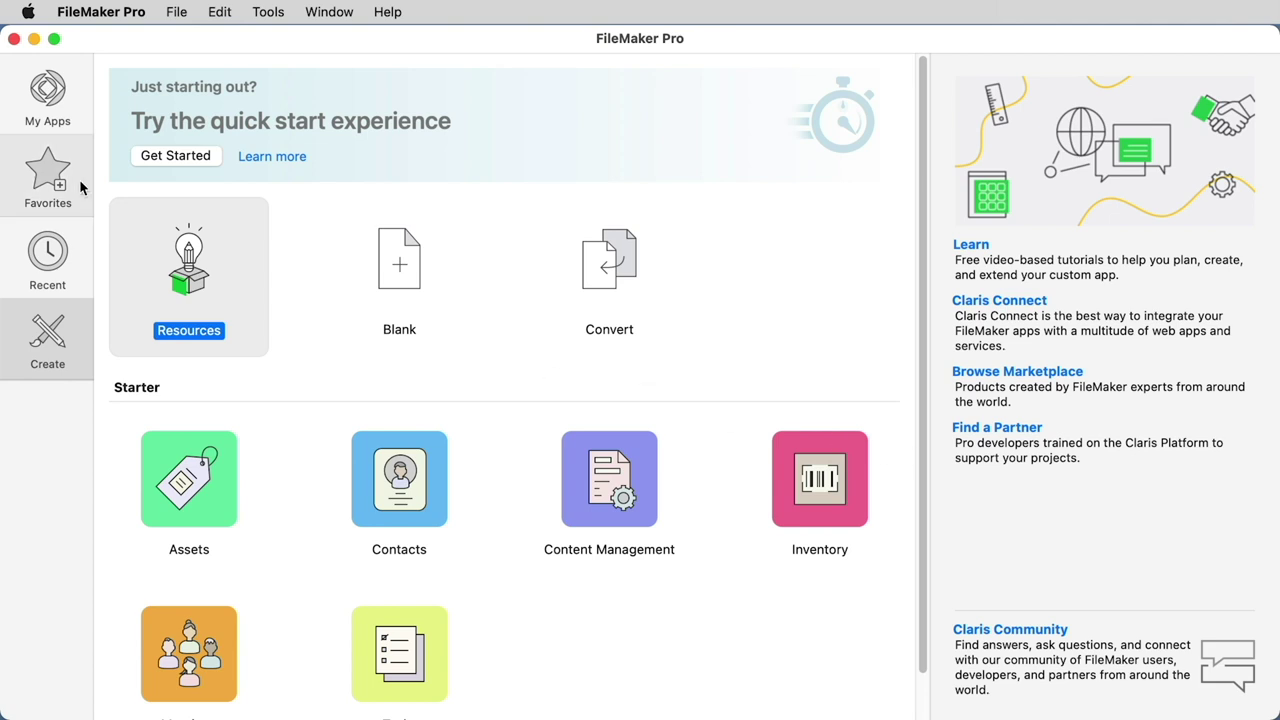
Create a new quick start app file saved as MyApp.fmp12
left_click(170, 157)
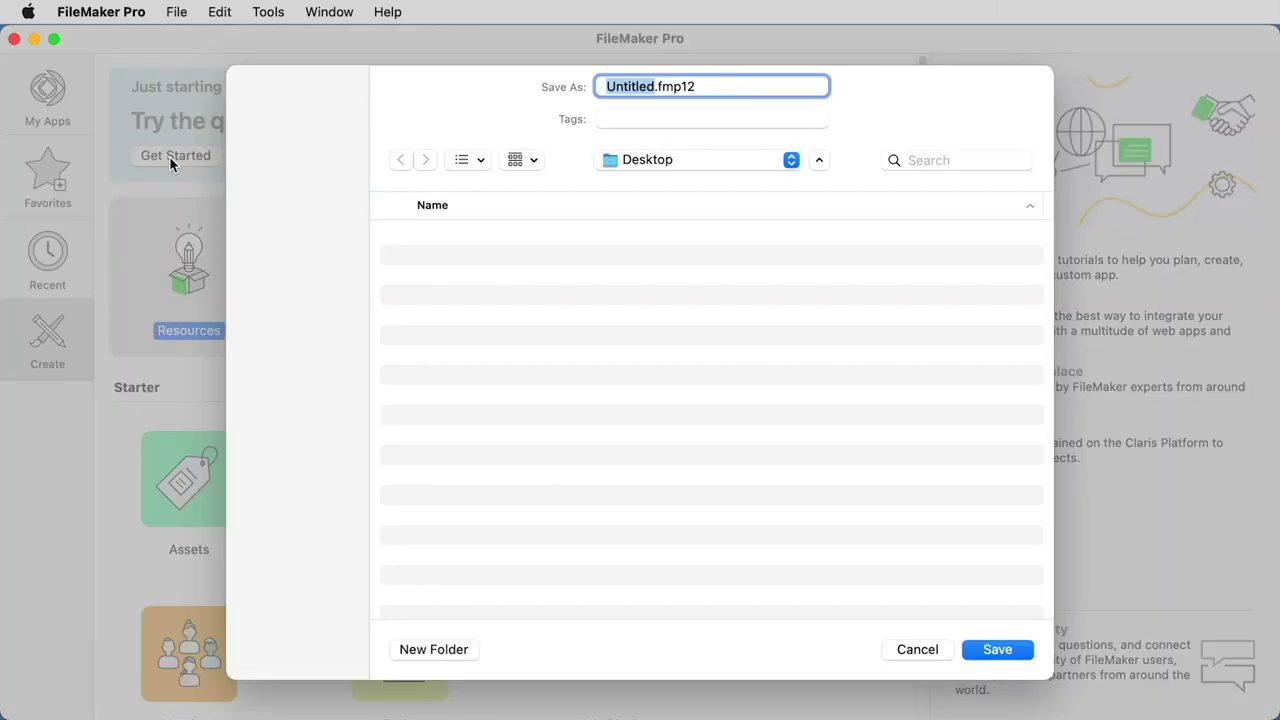
type("MyApp")
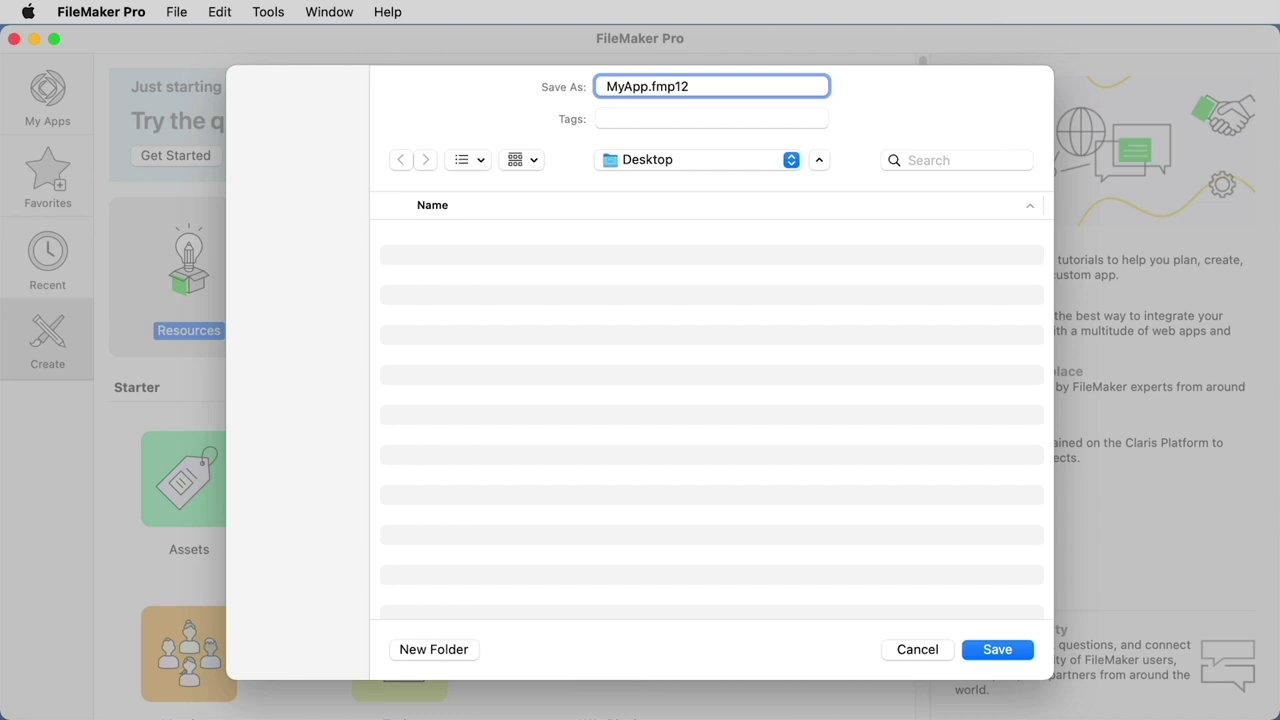
key("Return")
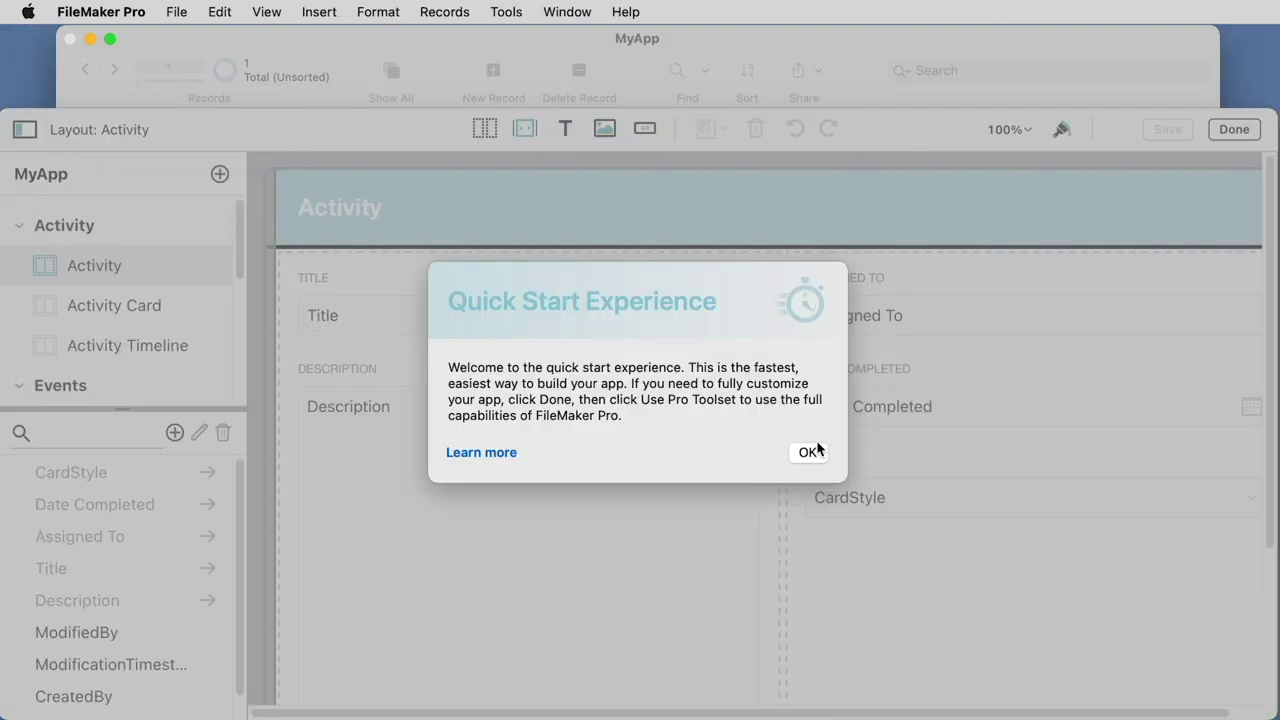
Dismiss the Quick Start welcome message and scroll through the Activity layout
left_click(808, 453)
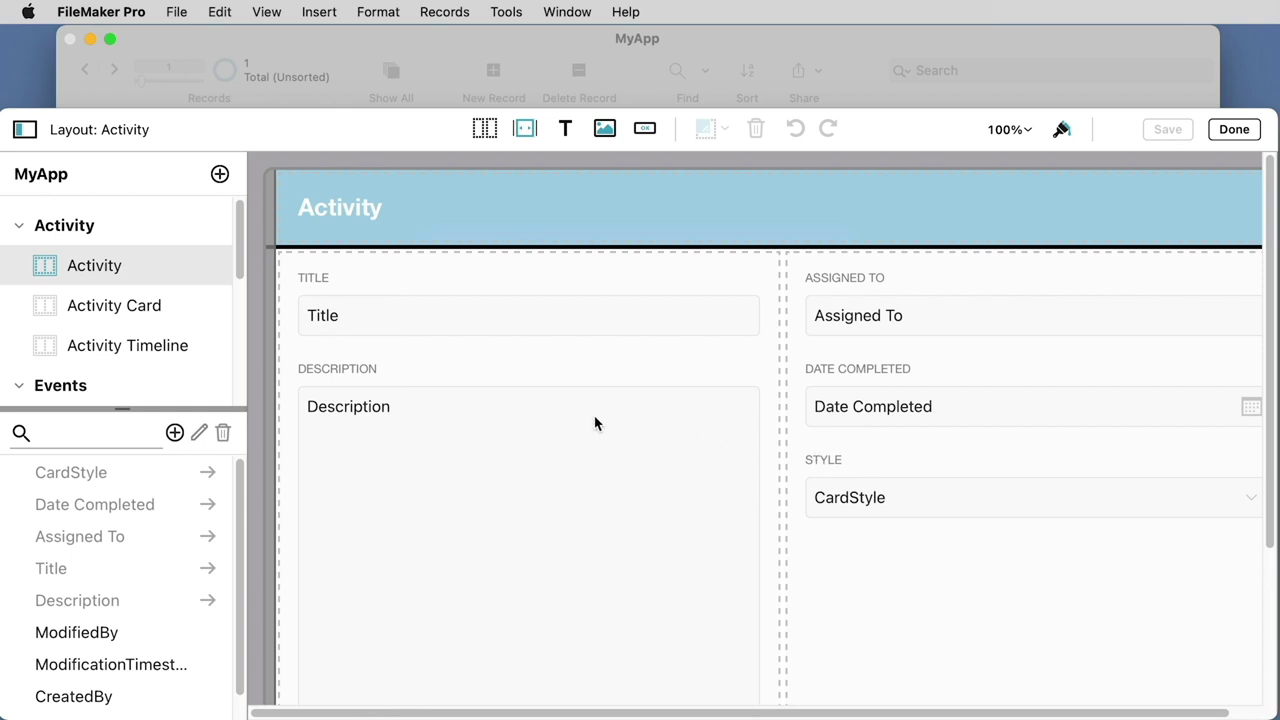
scroll(93, 318, "down", 1)
scroll(93, 318, "down", 2)
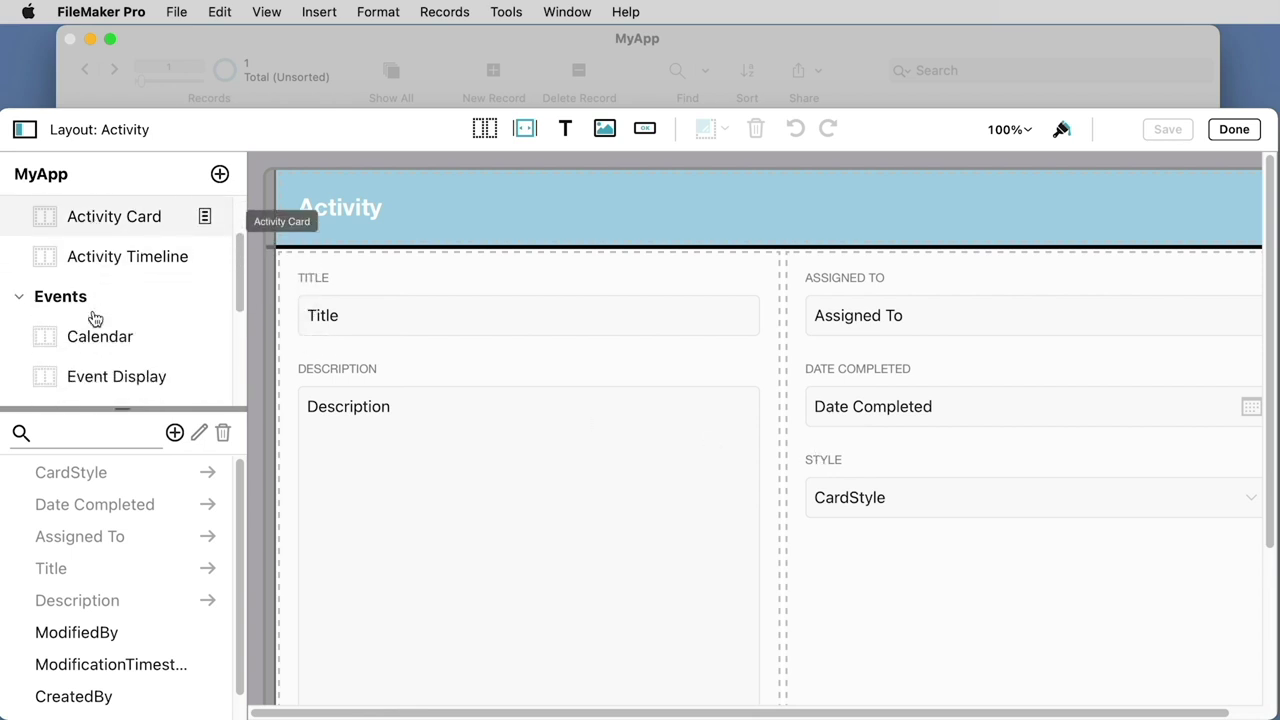
scroll(93, 318, "down", 3)
scroll(93, 318, "down", 4)
scroll(94, 318, "down", 1)
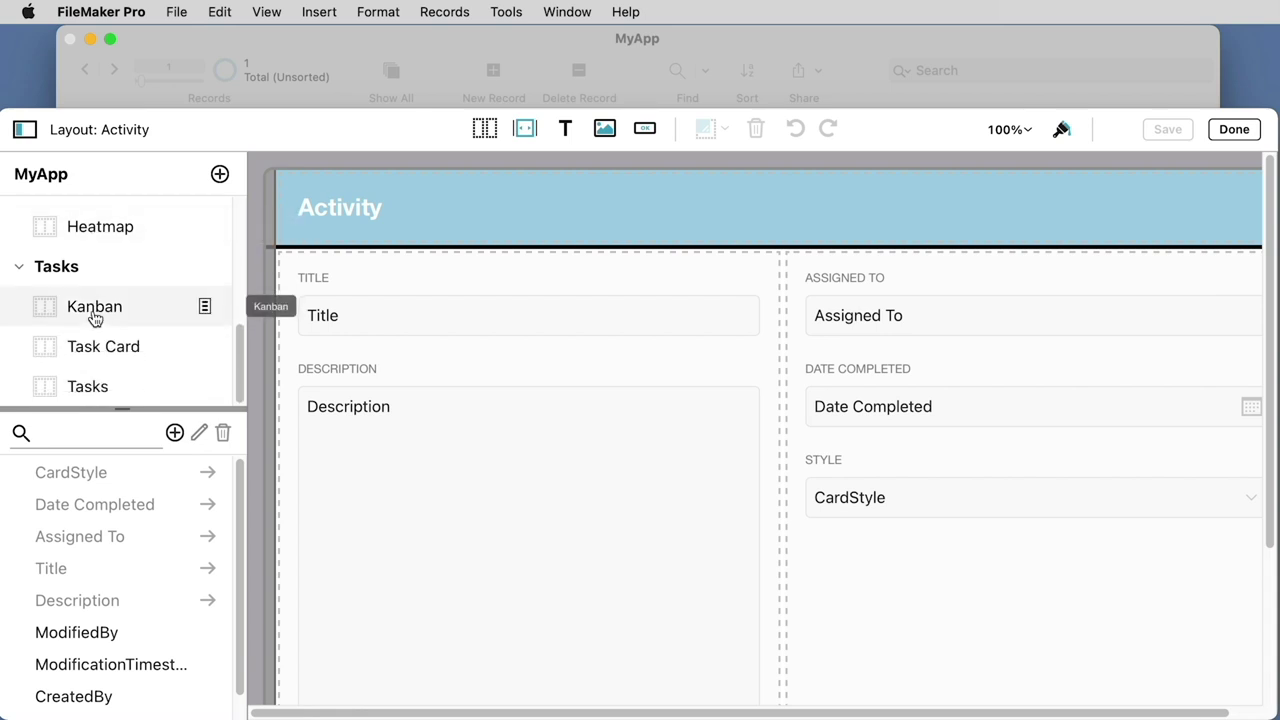
scroll(94, 318, "up", 2)
scroll(94, 318, "up", 5)
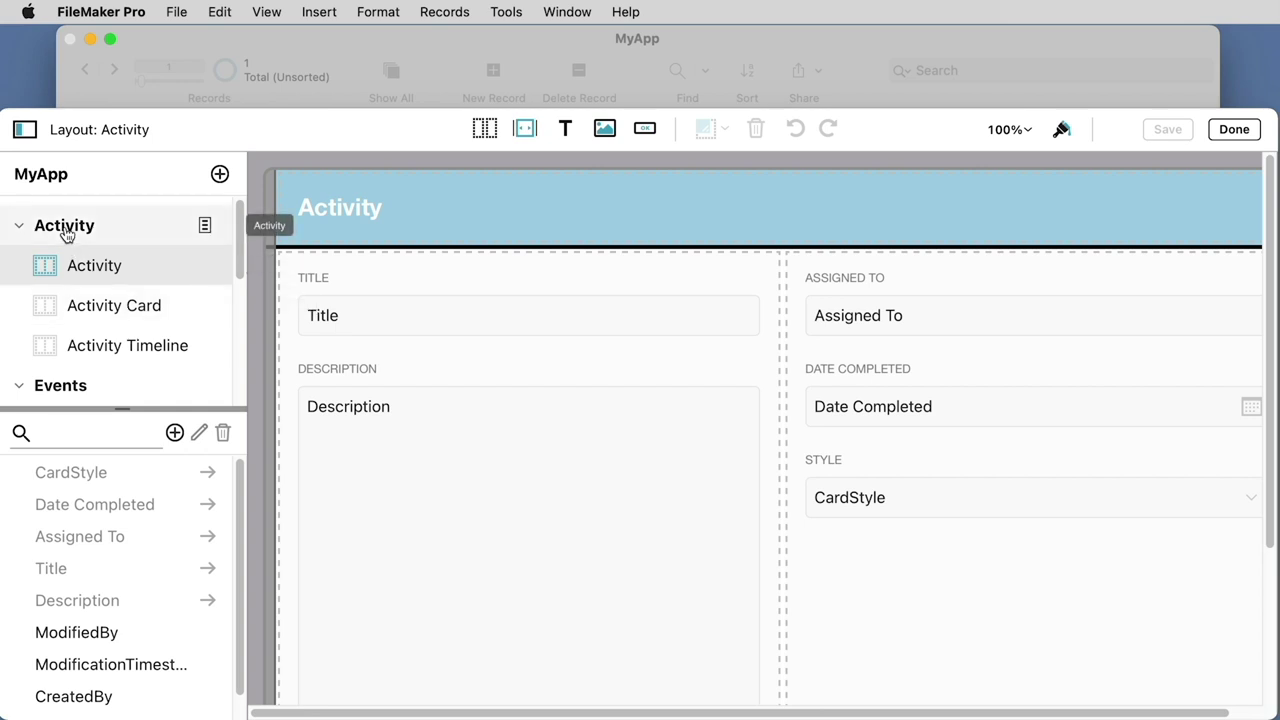
scroll(142, 344, "down", 2)
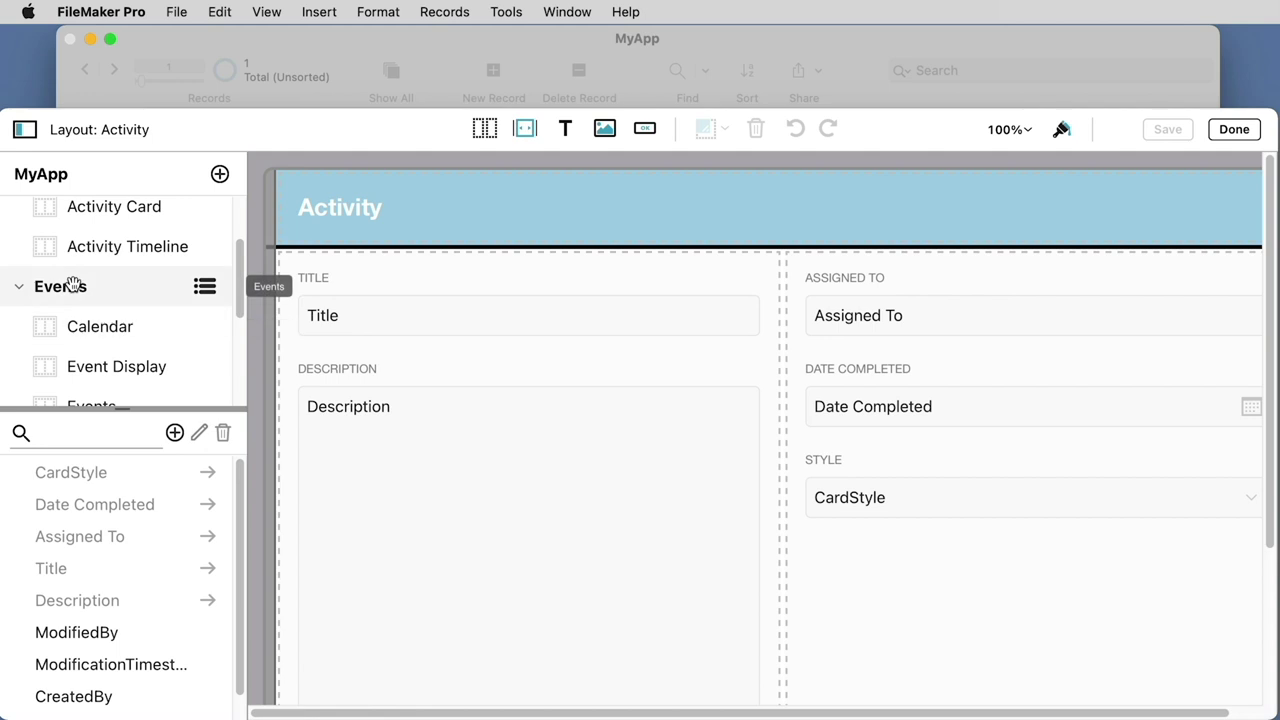
scroll(74, 300, "down", 3)
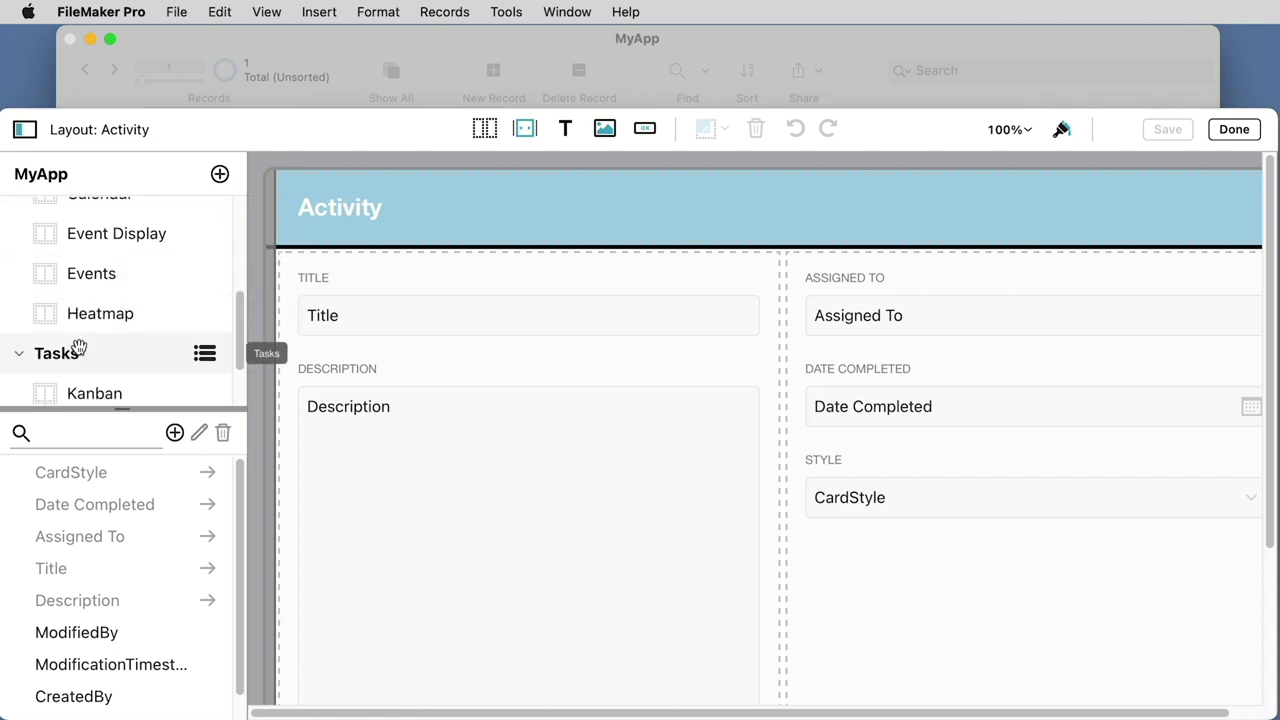
scroll(79, 347, "up", 5)
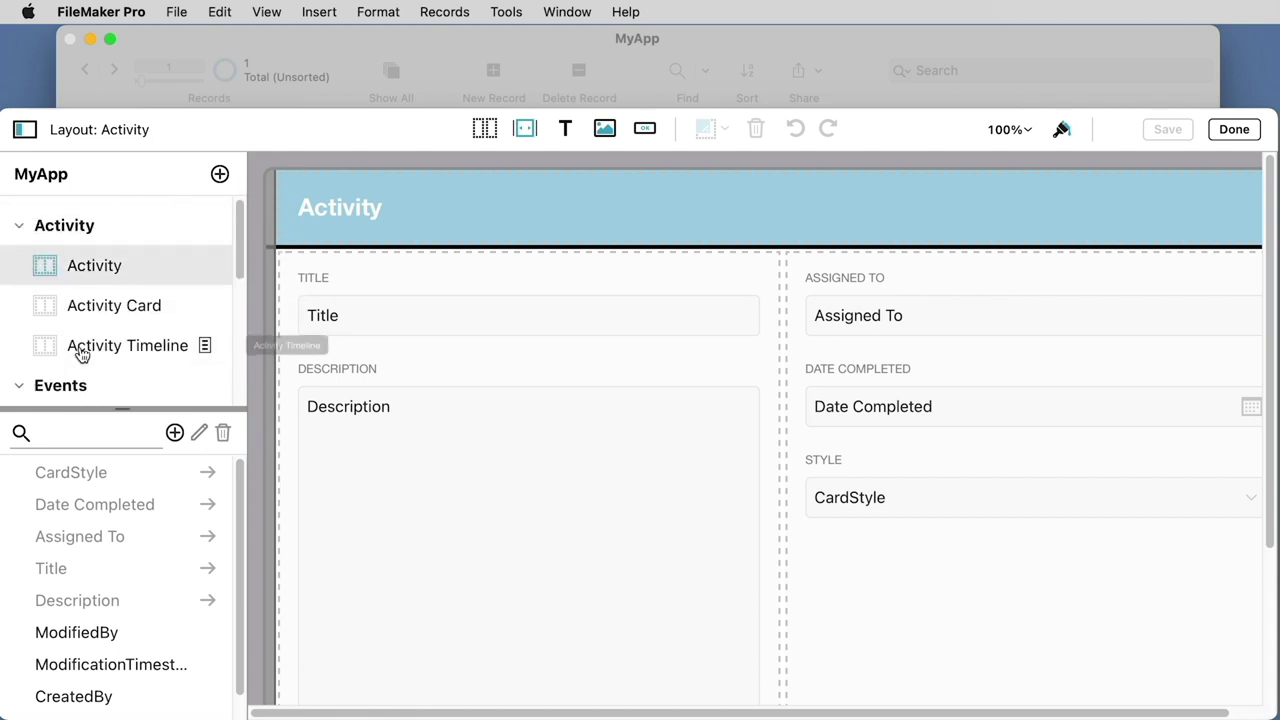
Preview the Activity Card and Activity Timeline layouts, then return to Activity
left_click(119, 304)
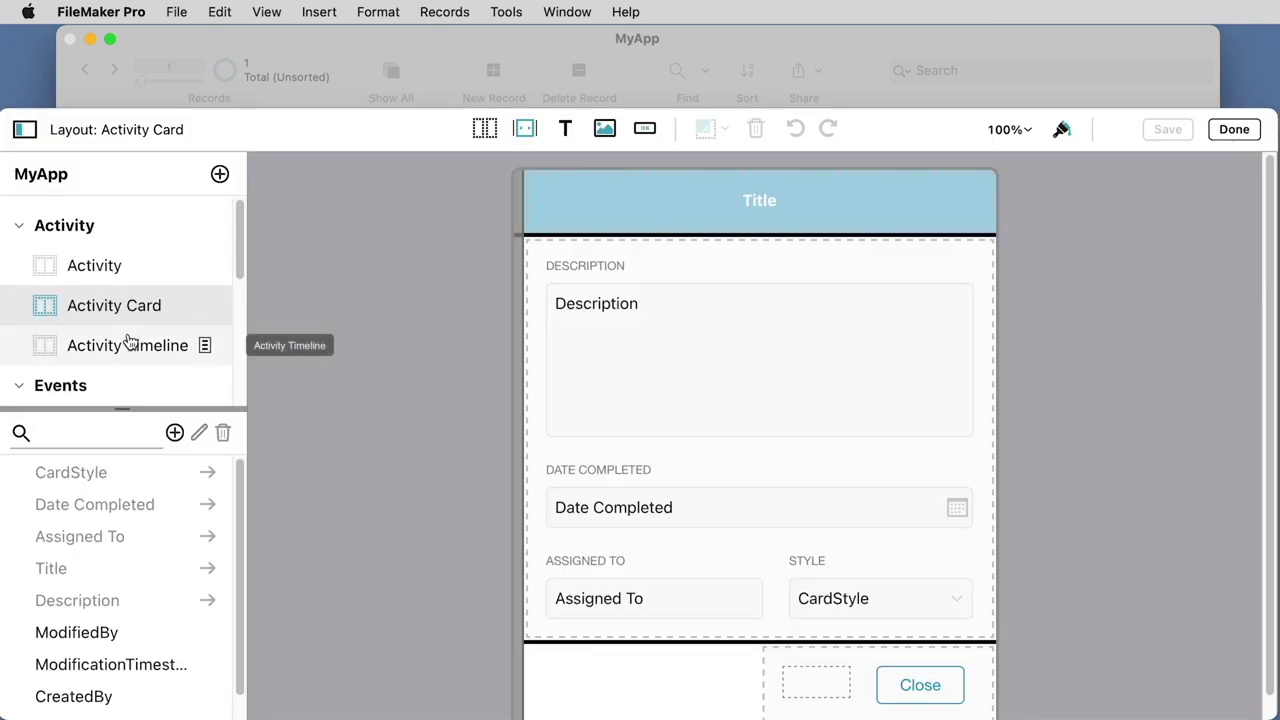
left_click(128, 340)
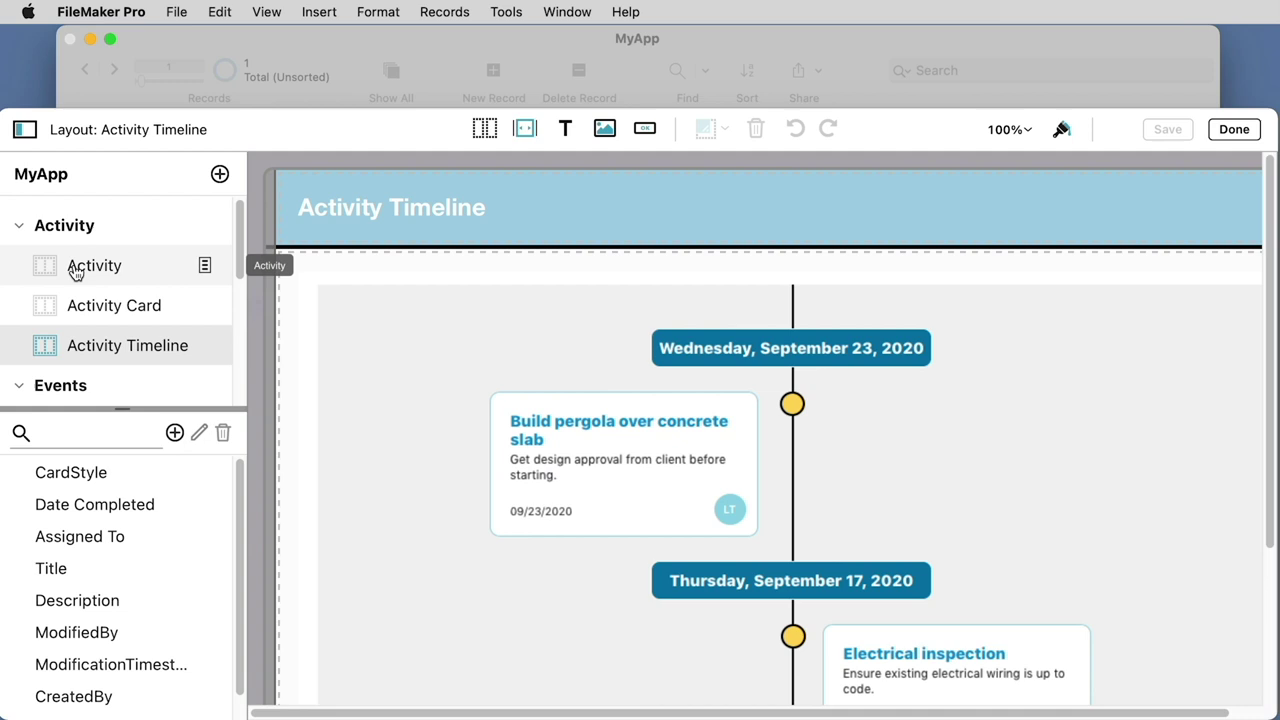
left_click(76, 266)
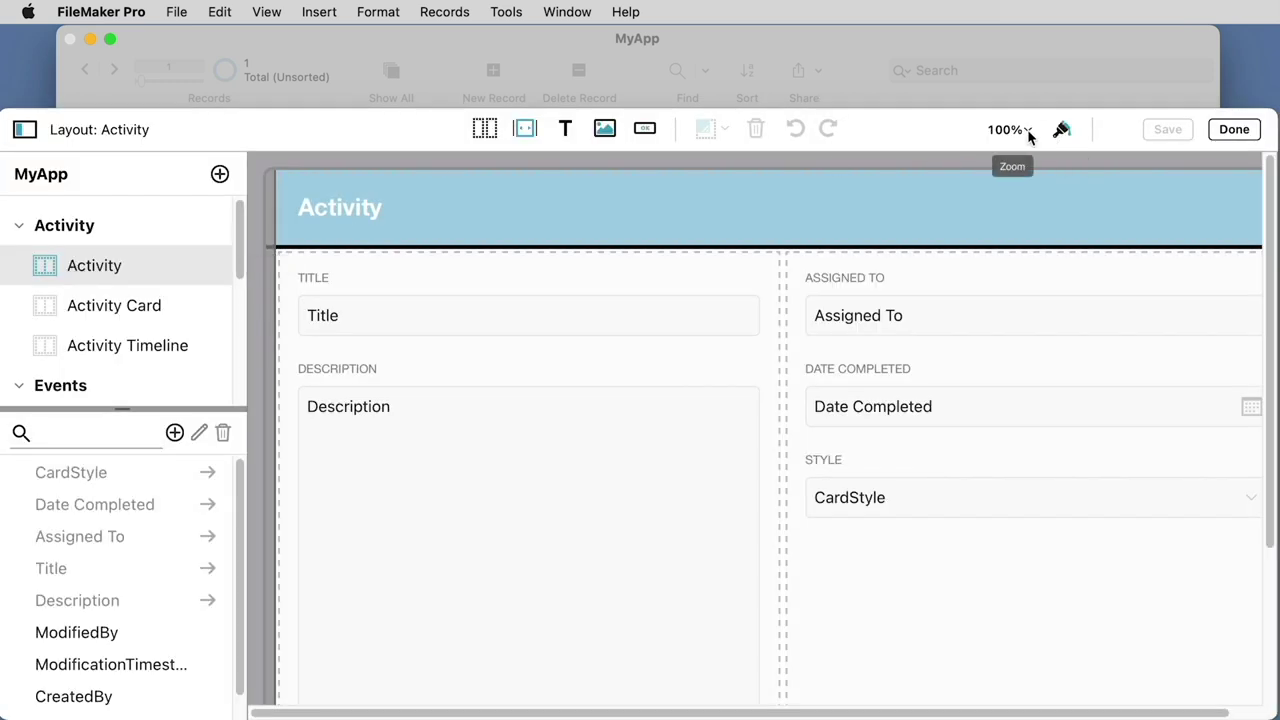
Zoom the Activity layout to 75% and begin adding a new field
left_click(1020, 130)
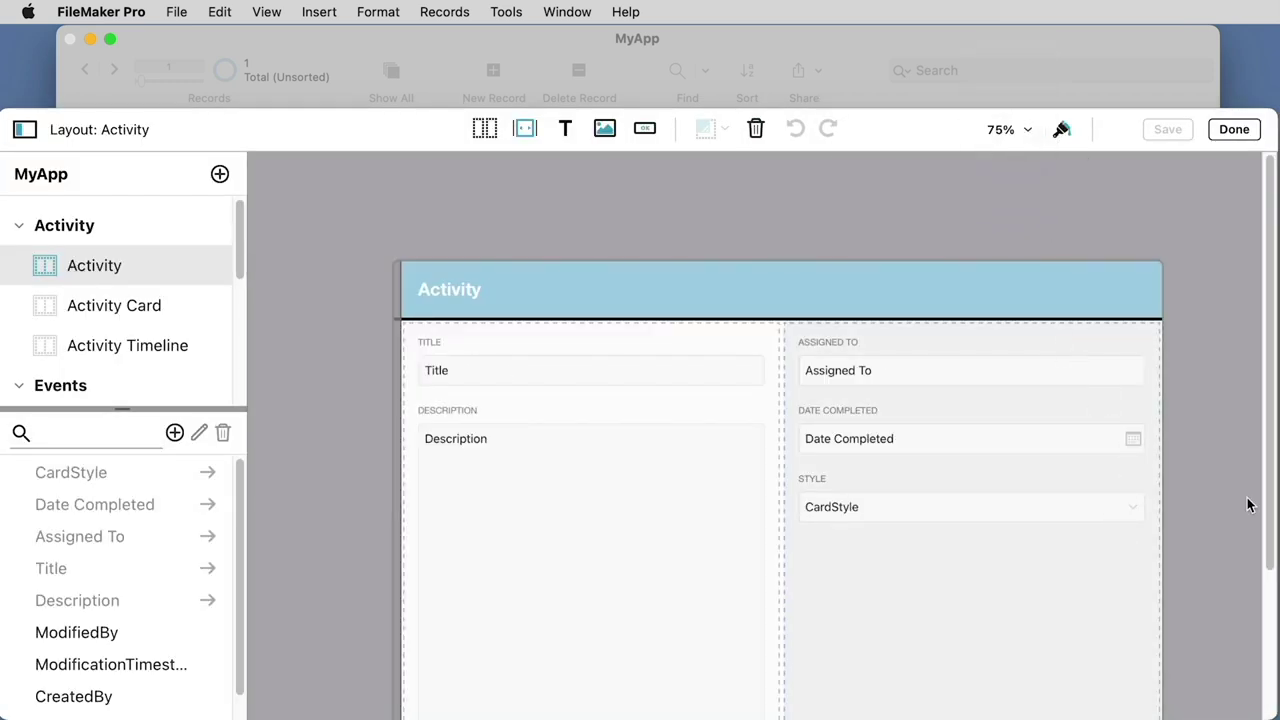
left_click_drag(1268, 433, 1268, 510)
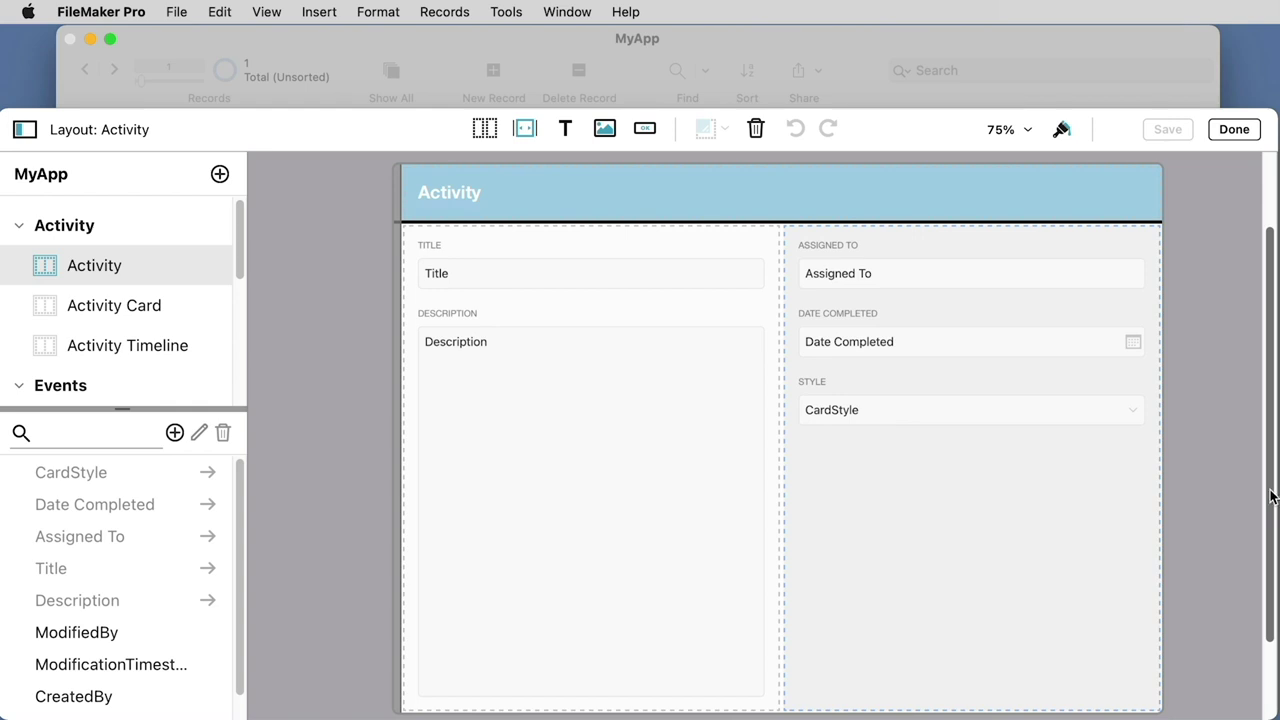
scroll(140, 538, "down", 1)
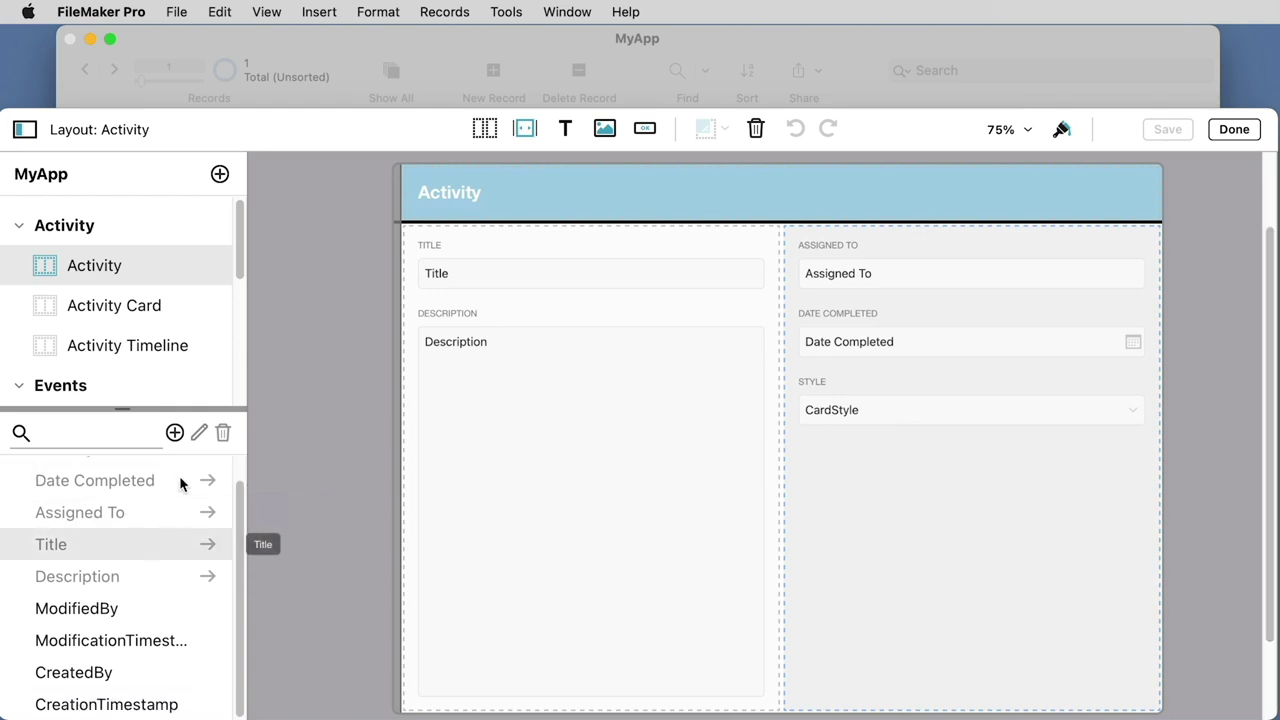
left_click(174, 433)
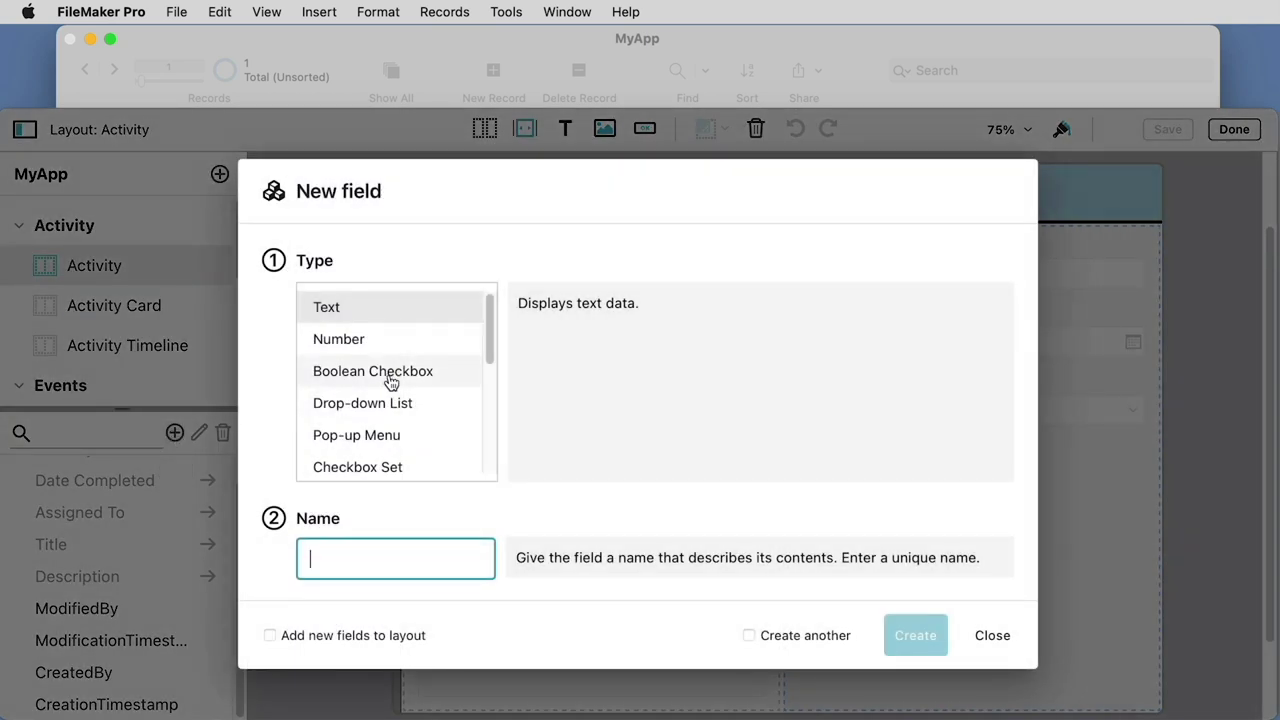
Define the new field as a Date field named Due Date with 12/25/2020 format
scroll(390, 382, "down", 2)
scroll(390, 382, "down", 2)
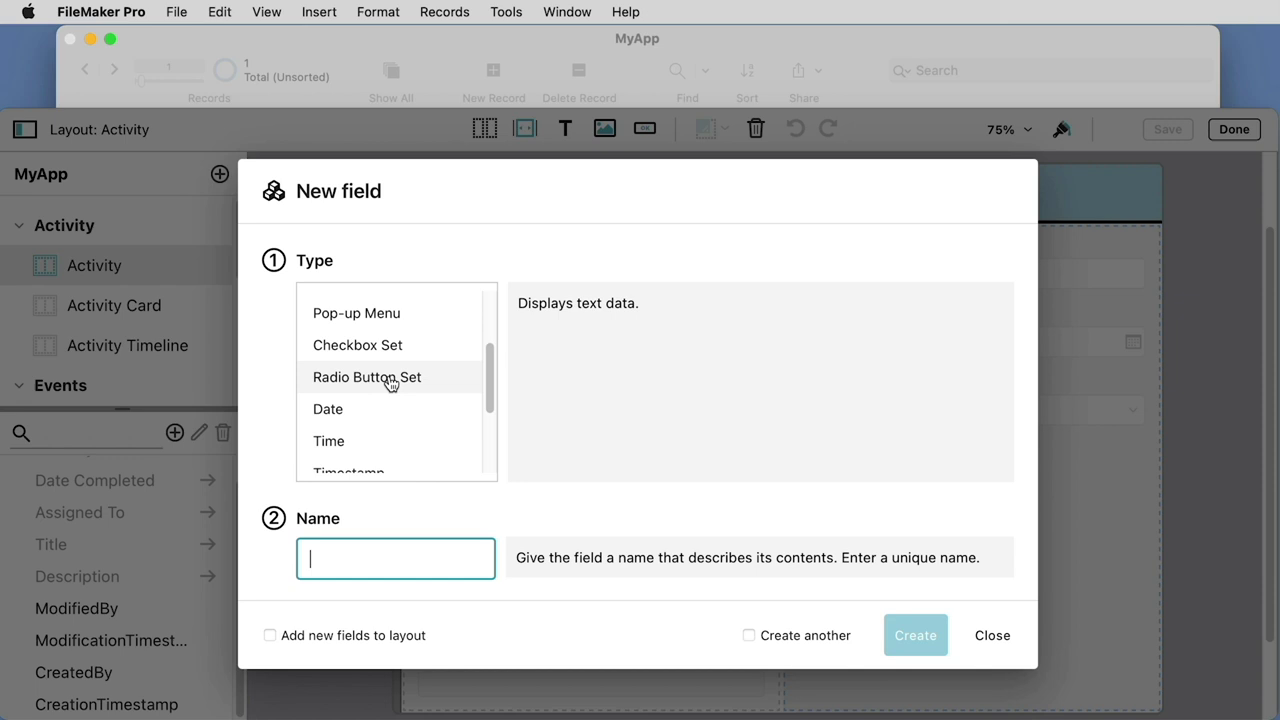
left_click(350, 410)
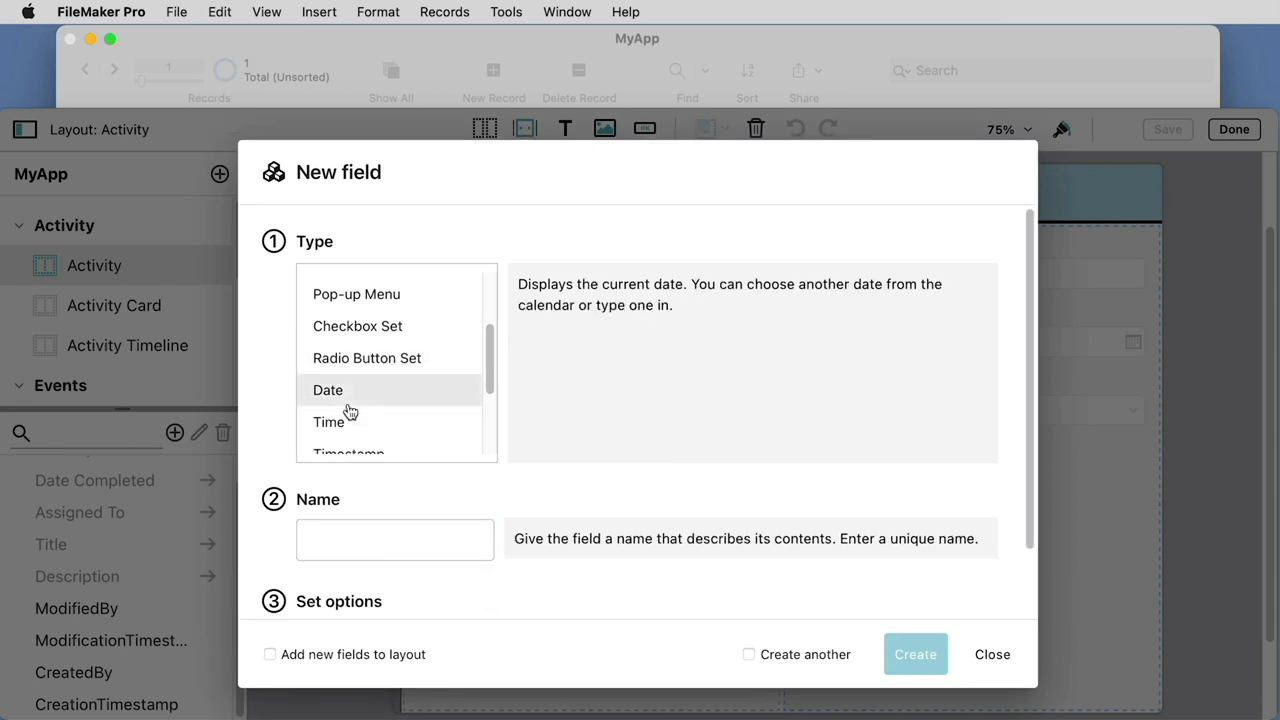
left_click(334, 547)
type("Due")
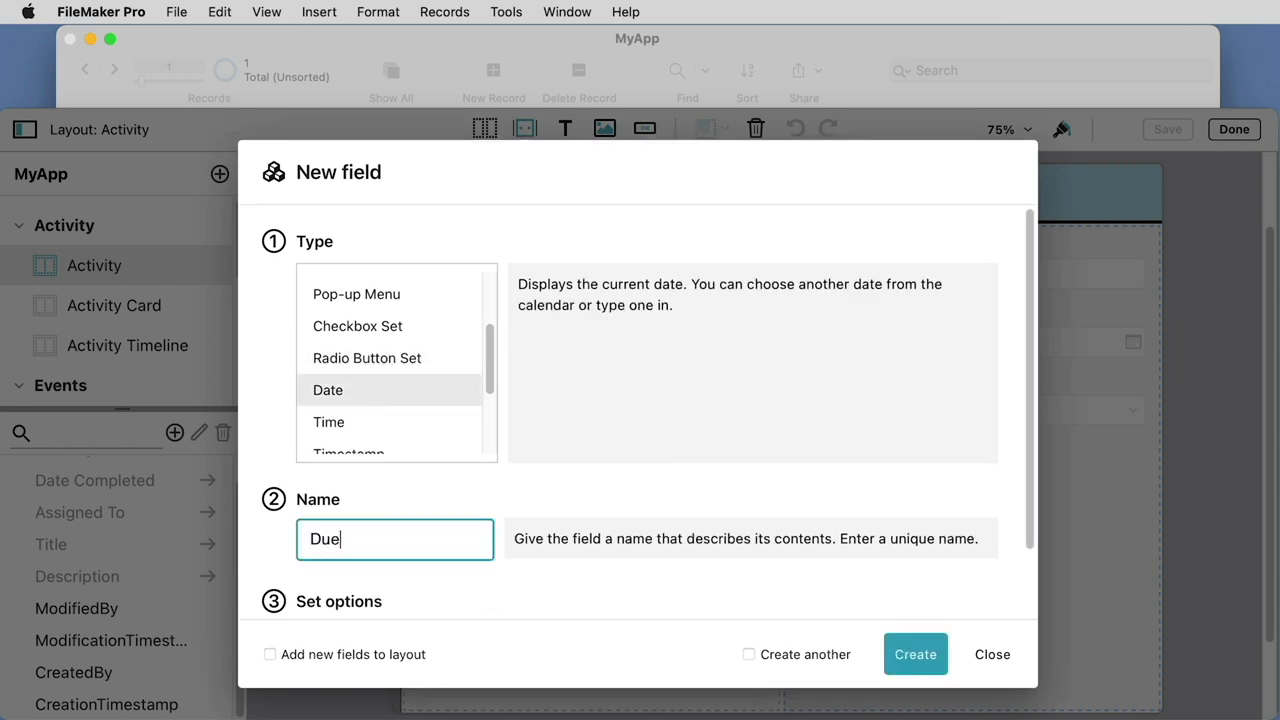
type(" Date")
scroll(692, 506, "down", 2)
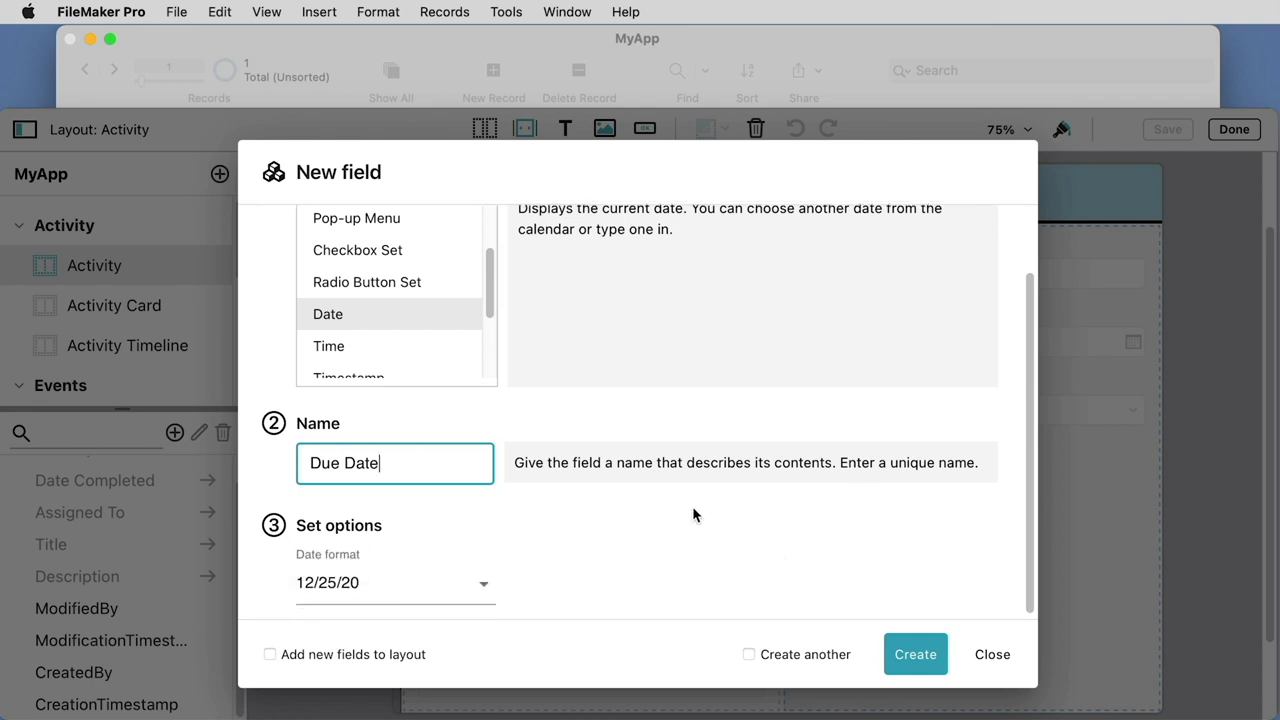
left_click(483, 588)
left_click(380, 540)
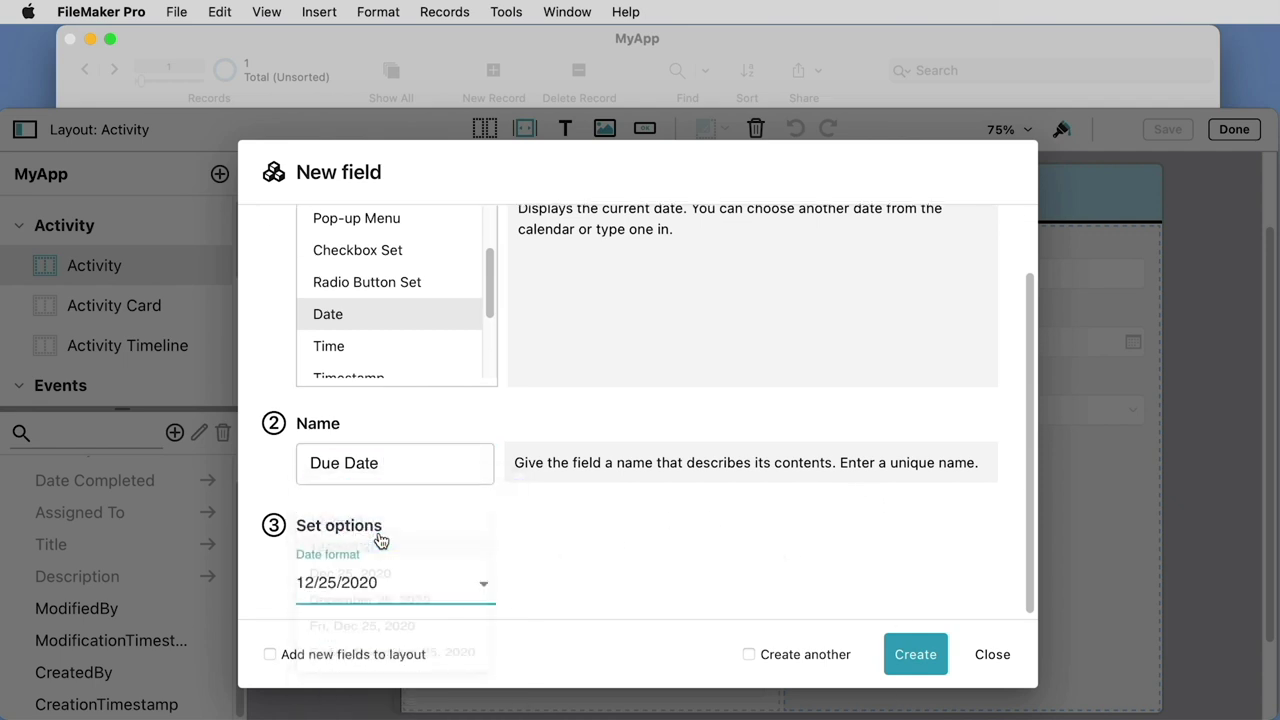
Create Due Date and place it at the top of the right column above Assigned To
left_click(910, 655)
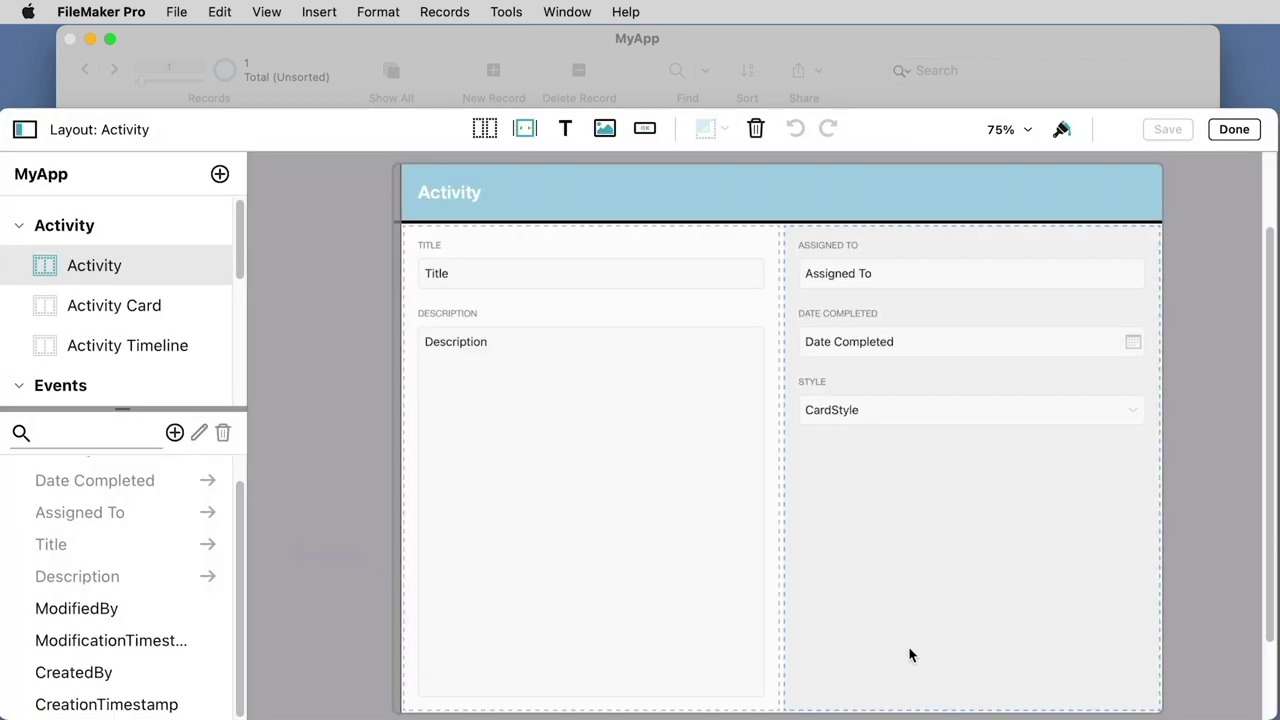
scroll(130, 540, "up", 2)
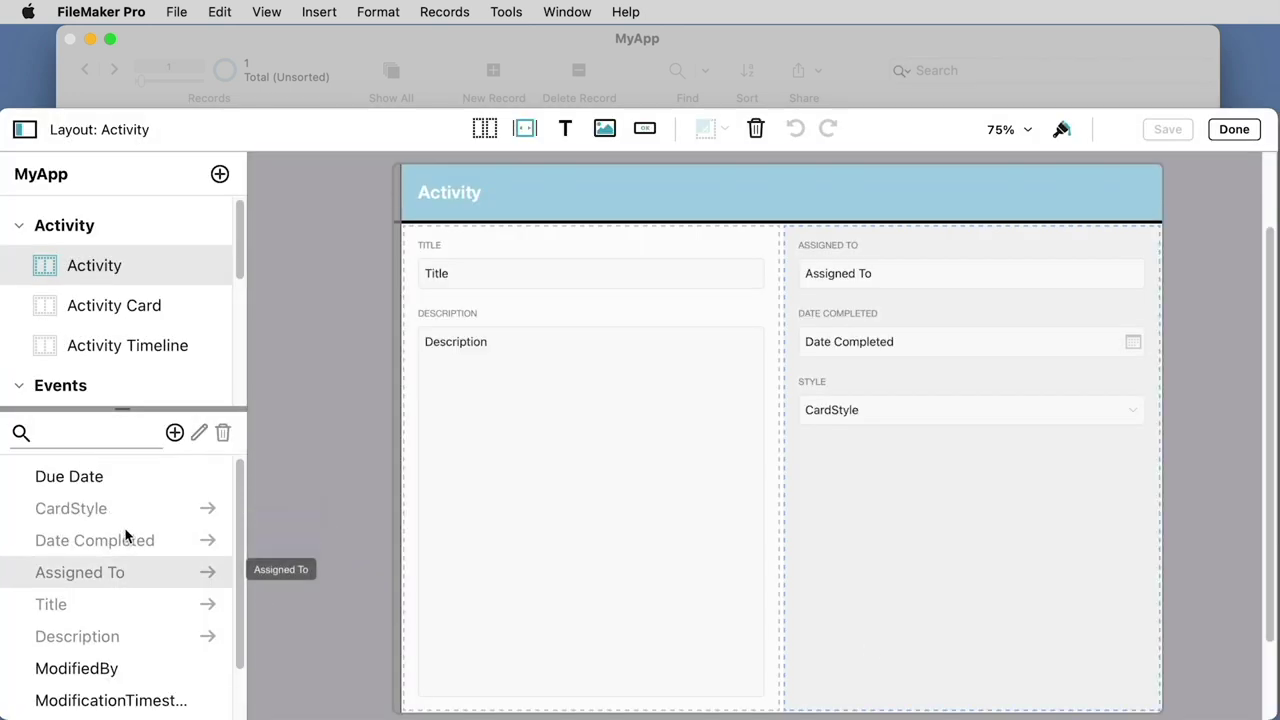
left_click(72, 478)
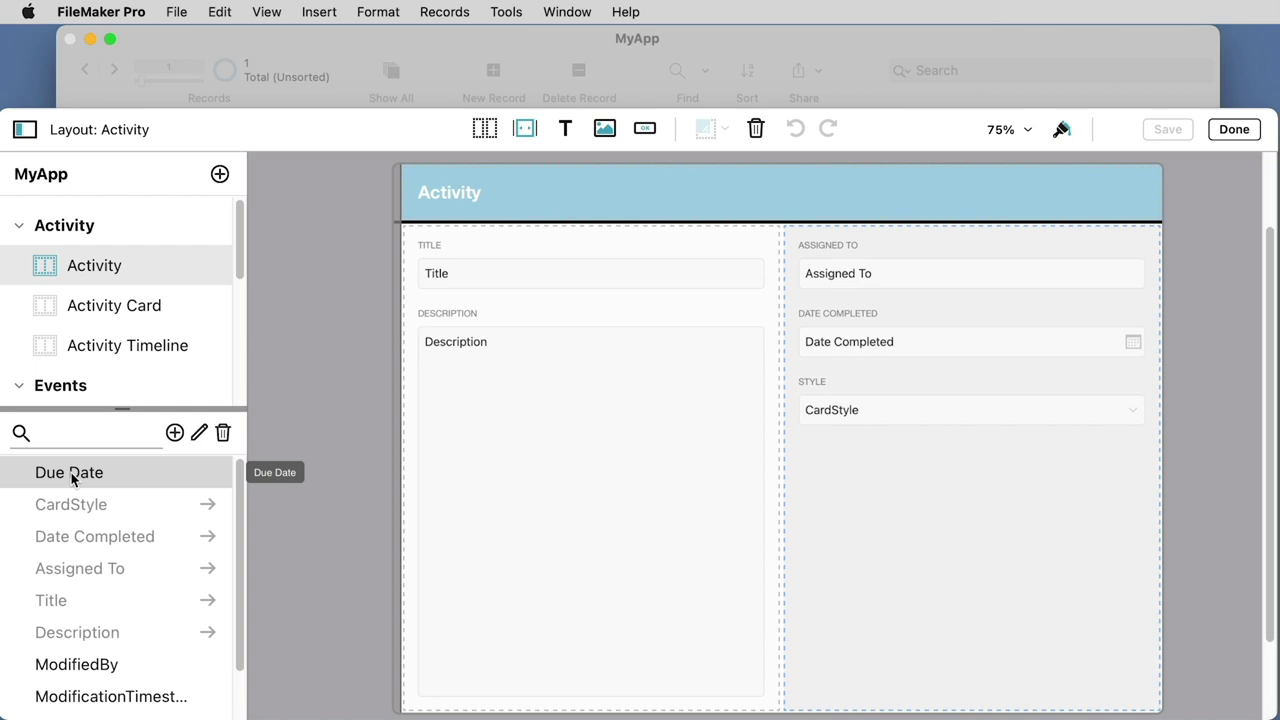
left_click_drag(71, 472, 823, 454)
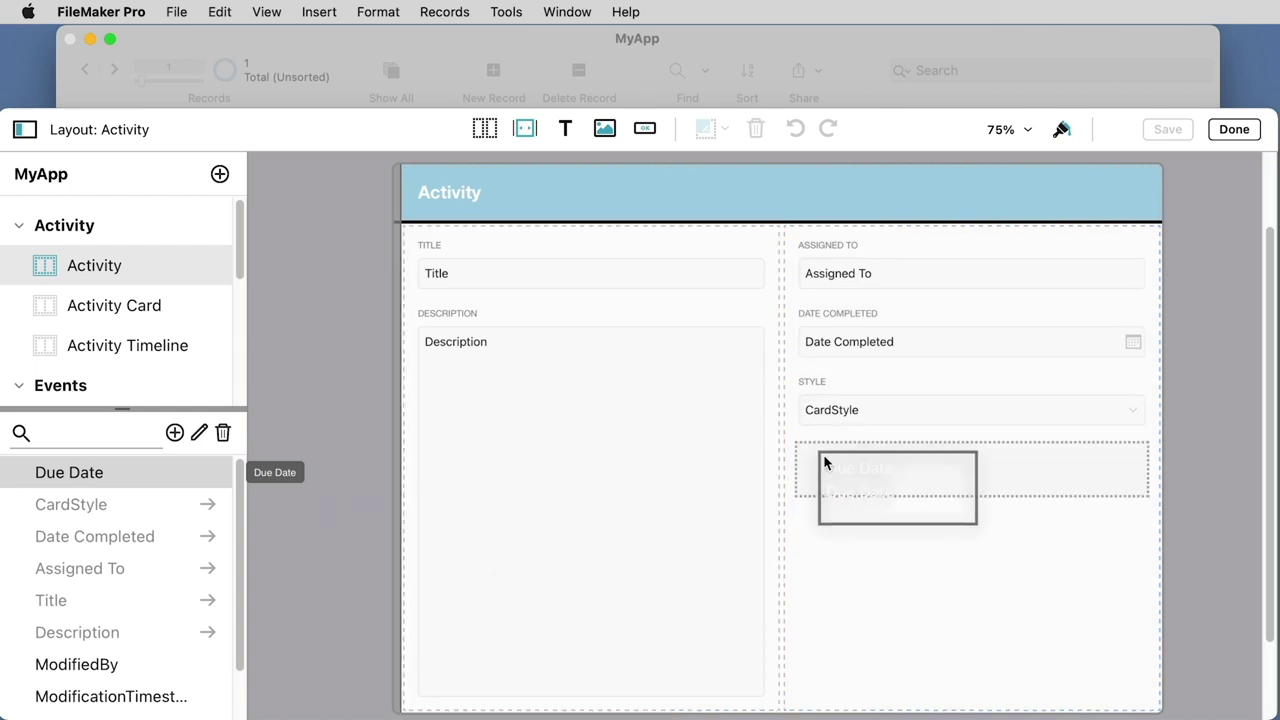
left_click_drag(891, 476, 826, 263)
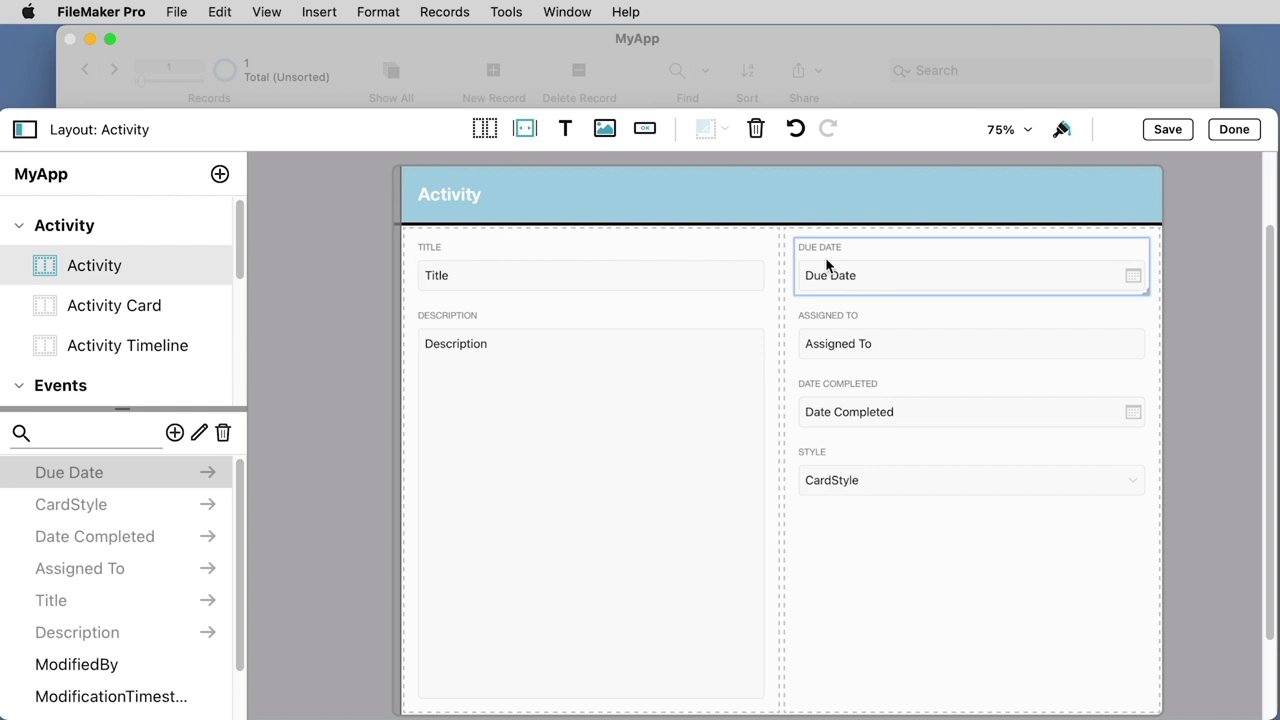
mouse_move(150, 265)
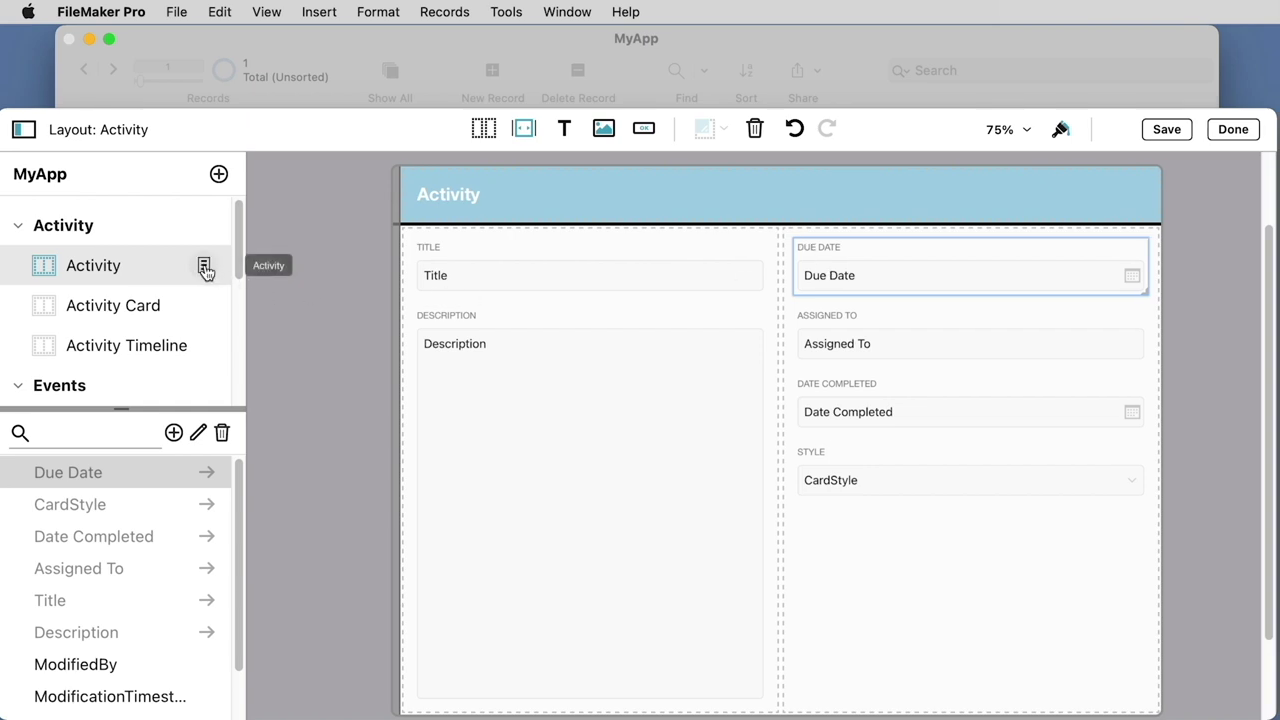
Start a new table and preview the Contacts, Products and Staff templates
left_click(204, 268)
left_click(150, 184)
left_click(218, 174)
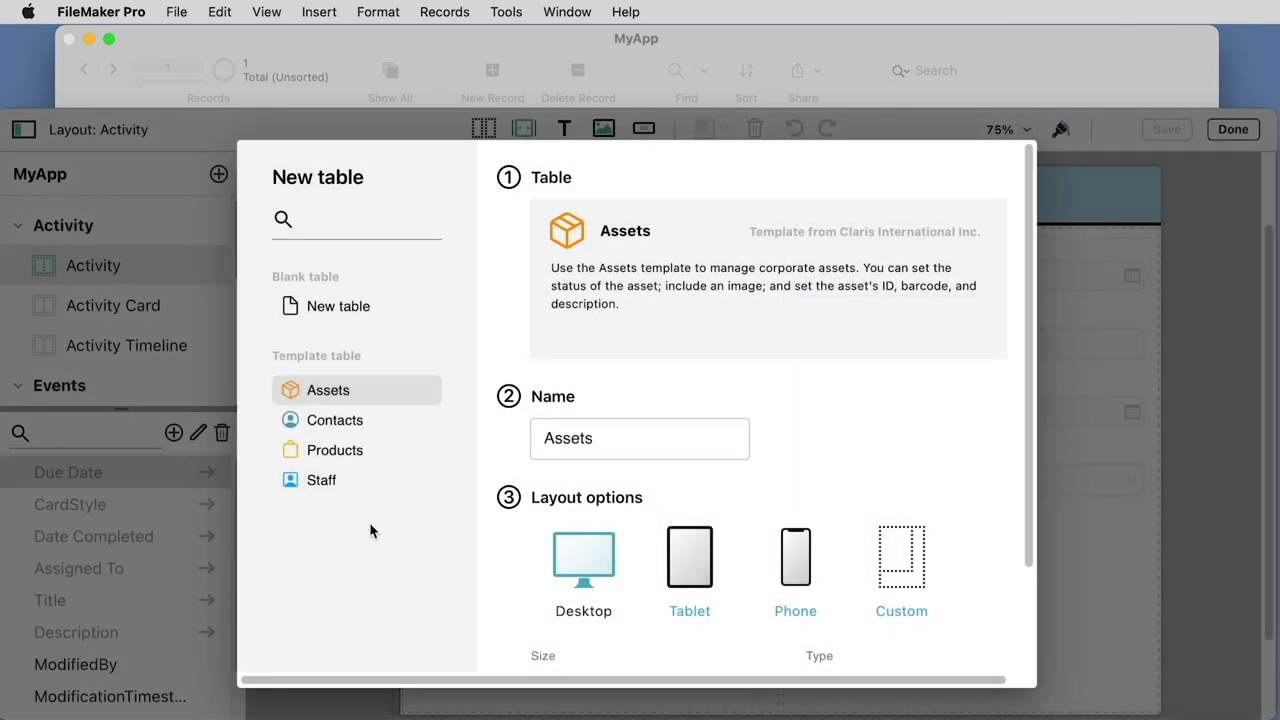
left_click(341, 420)
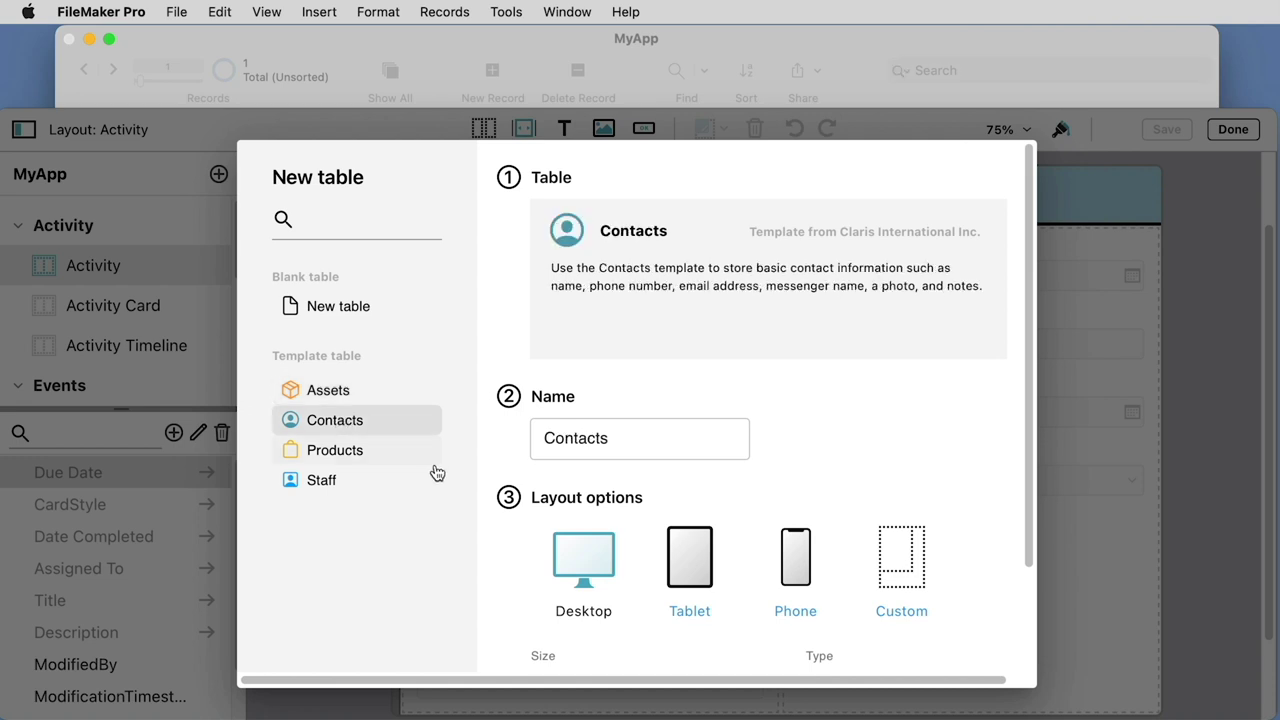
left_click(336, 452)
left_click(318, 487)
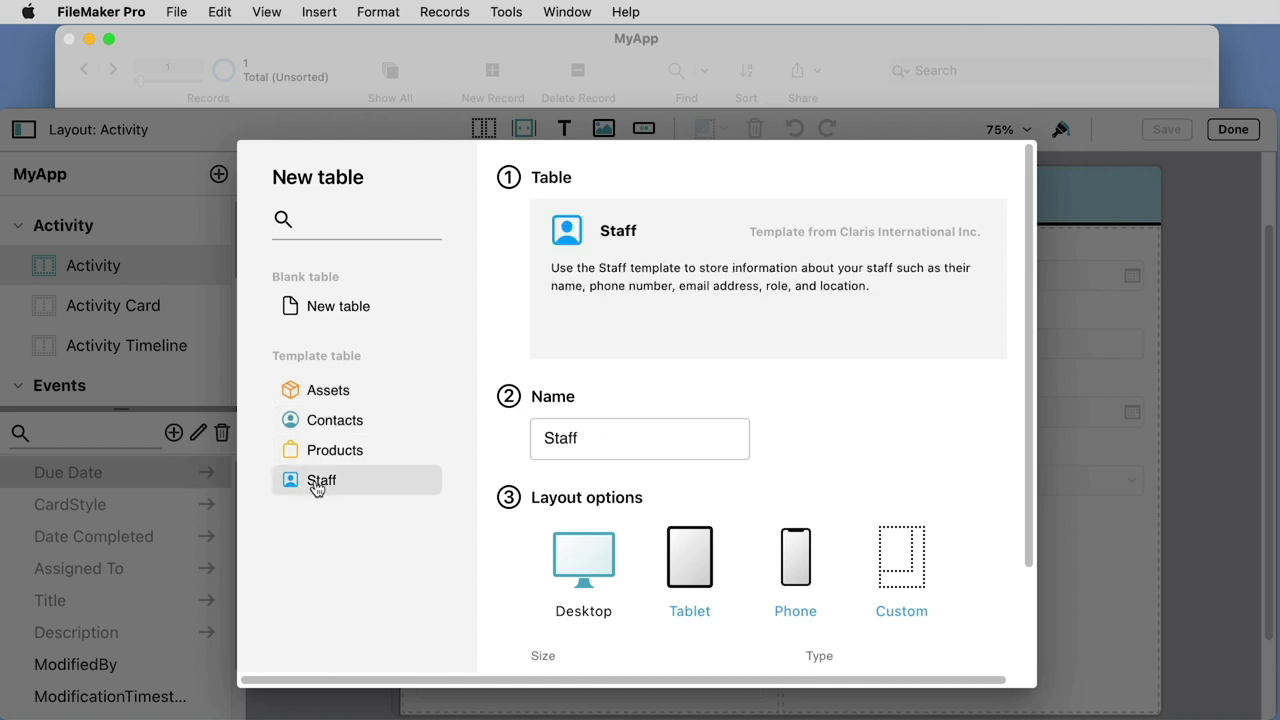
Choose a blank table and rename it from Untitled to Orders
left_click(322, 309)
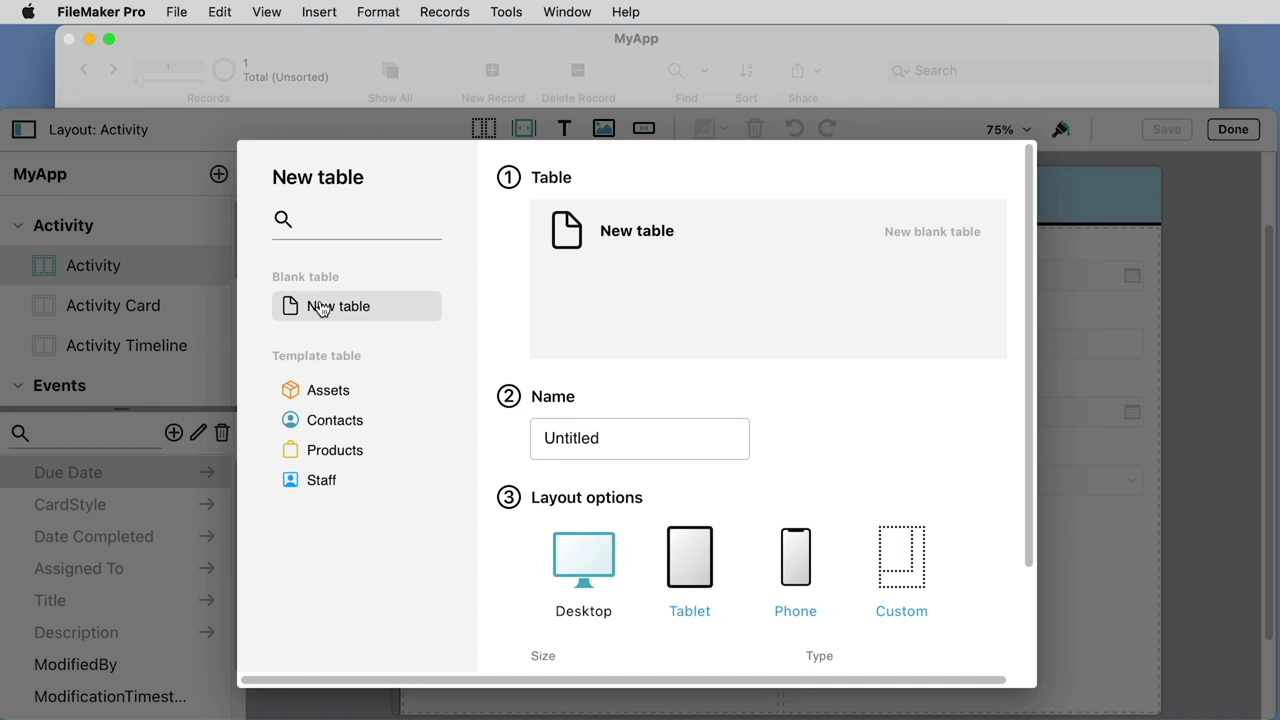
left_click(592, 440)
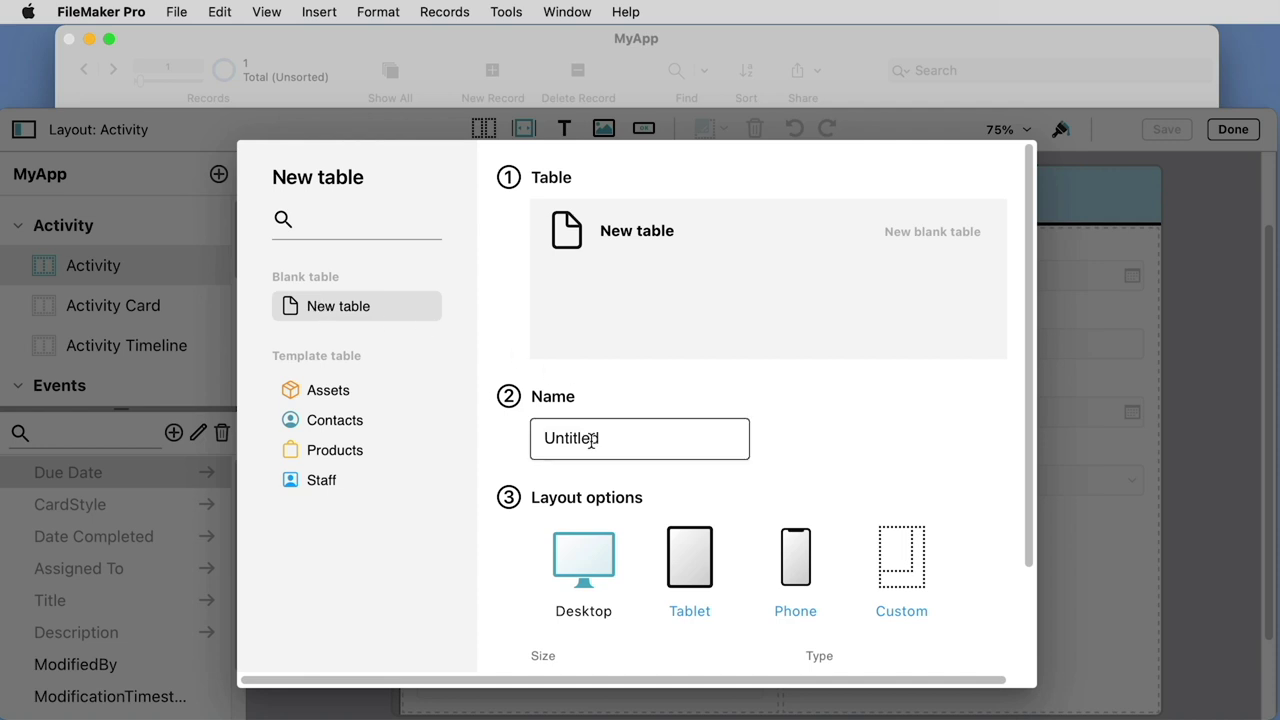
left_click_drag(610, 441, 486, 434)
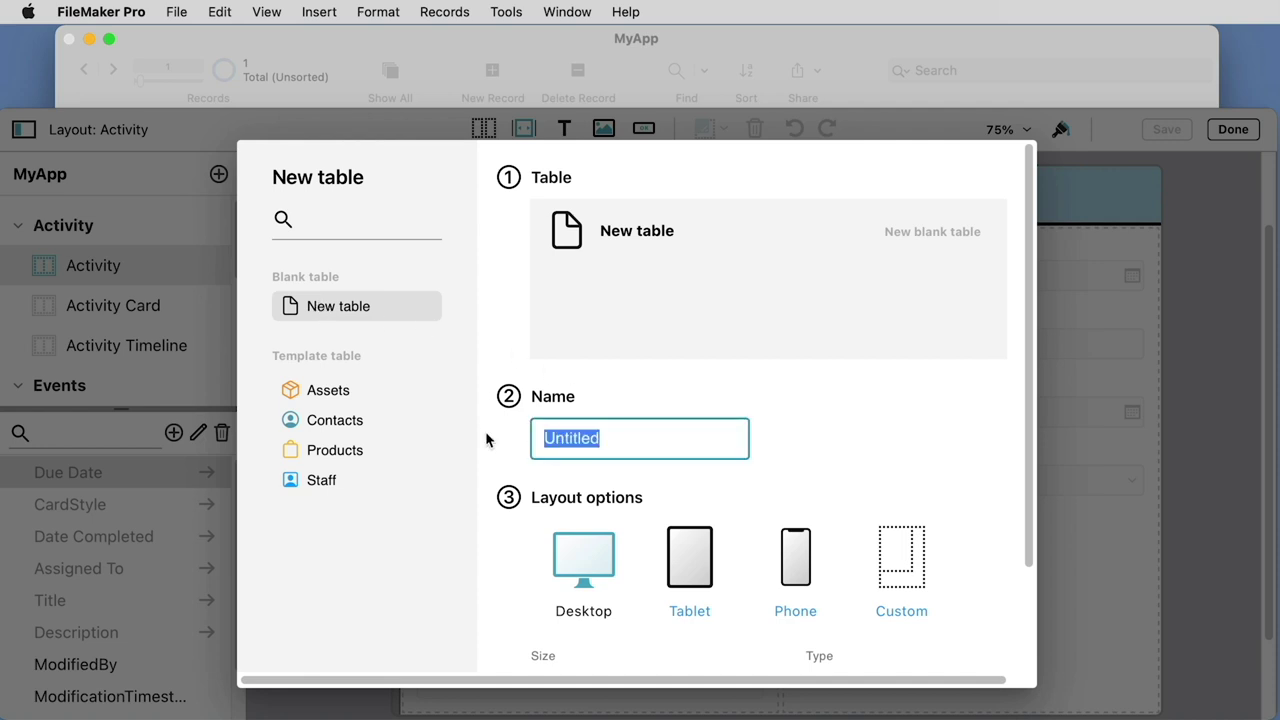
type("Orders")
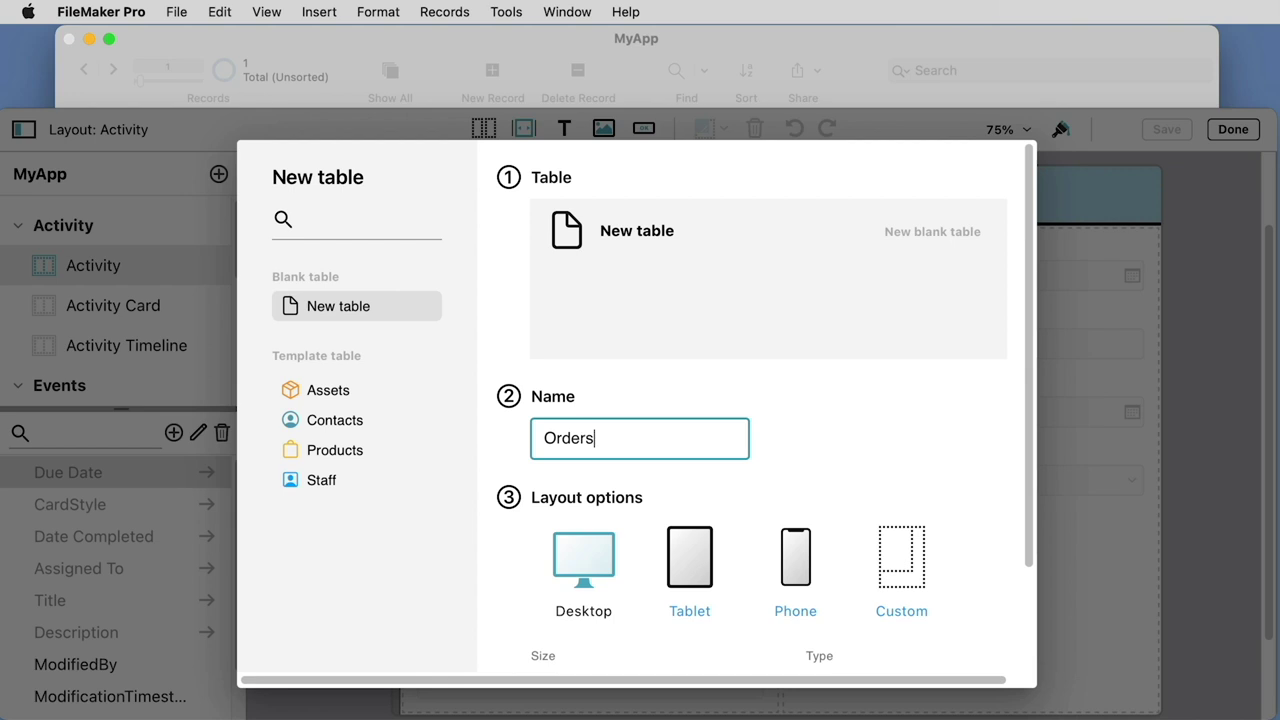
Create the Orders table with a Desktop 720p (1280x720) List-Detail layout
scroll(511, 510, "down", 3)
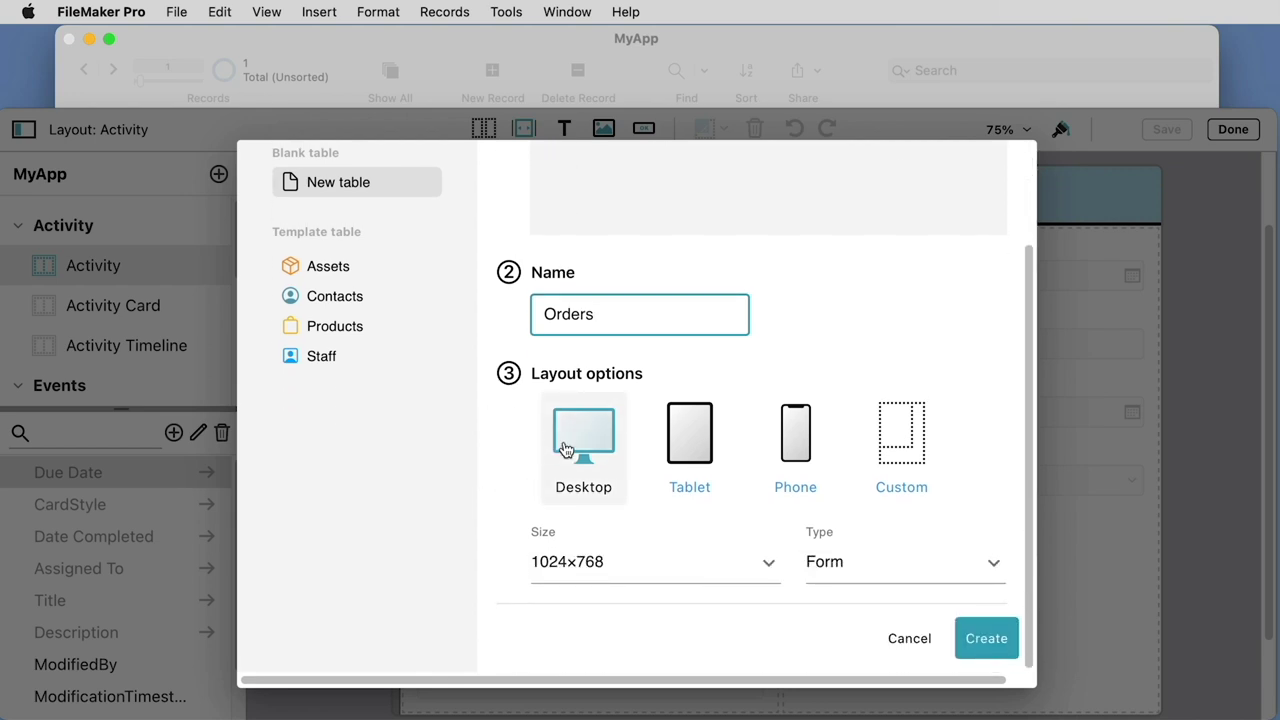
left_click(572, 450)
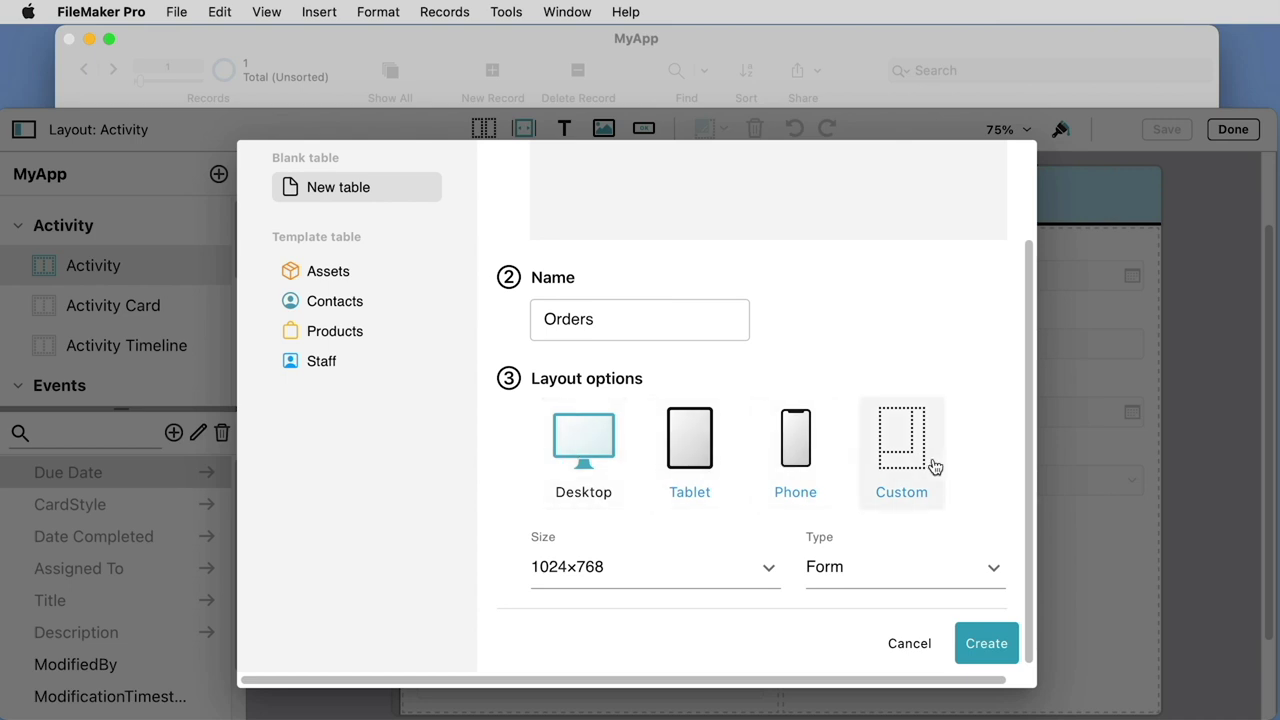
left_click(769, 569)
left_click(677, 589)
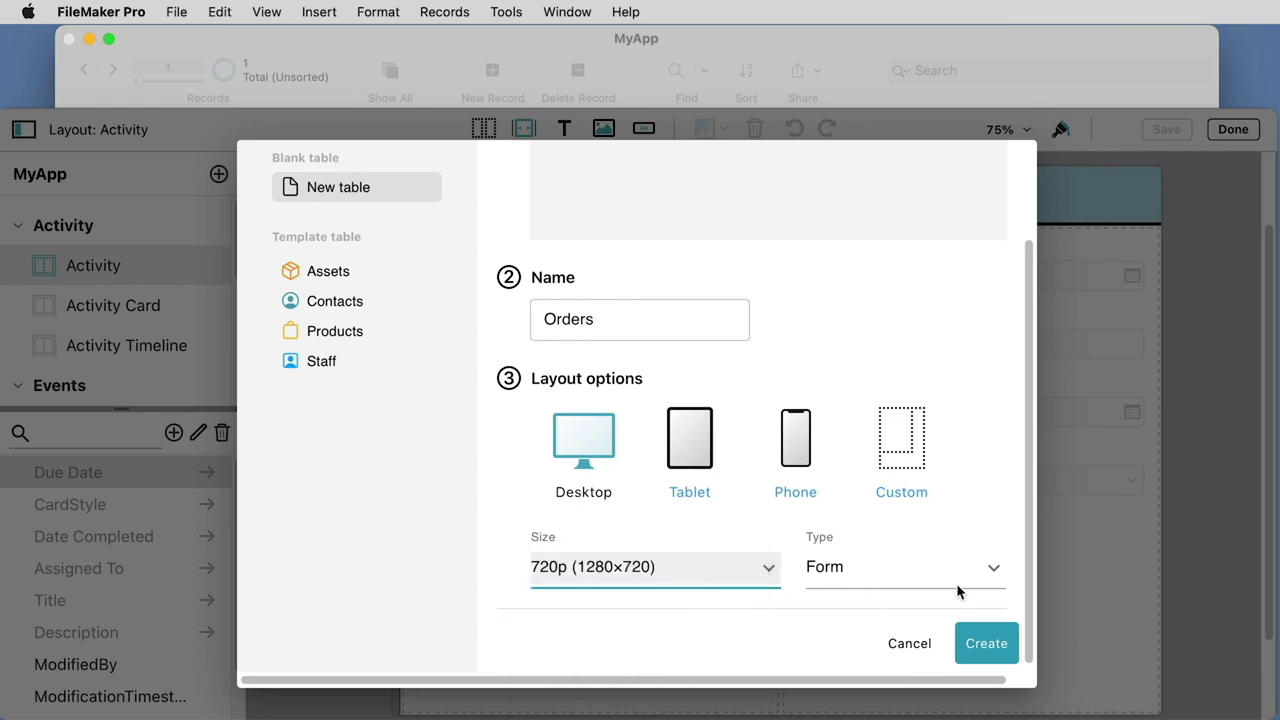
left_click(995, 572)
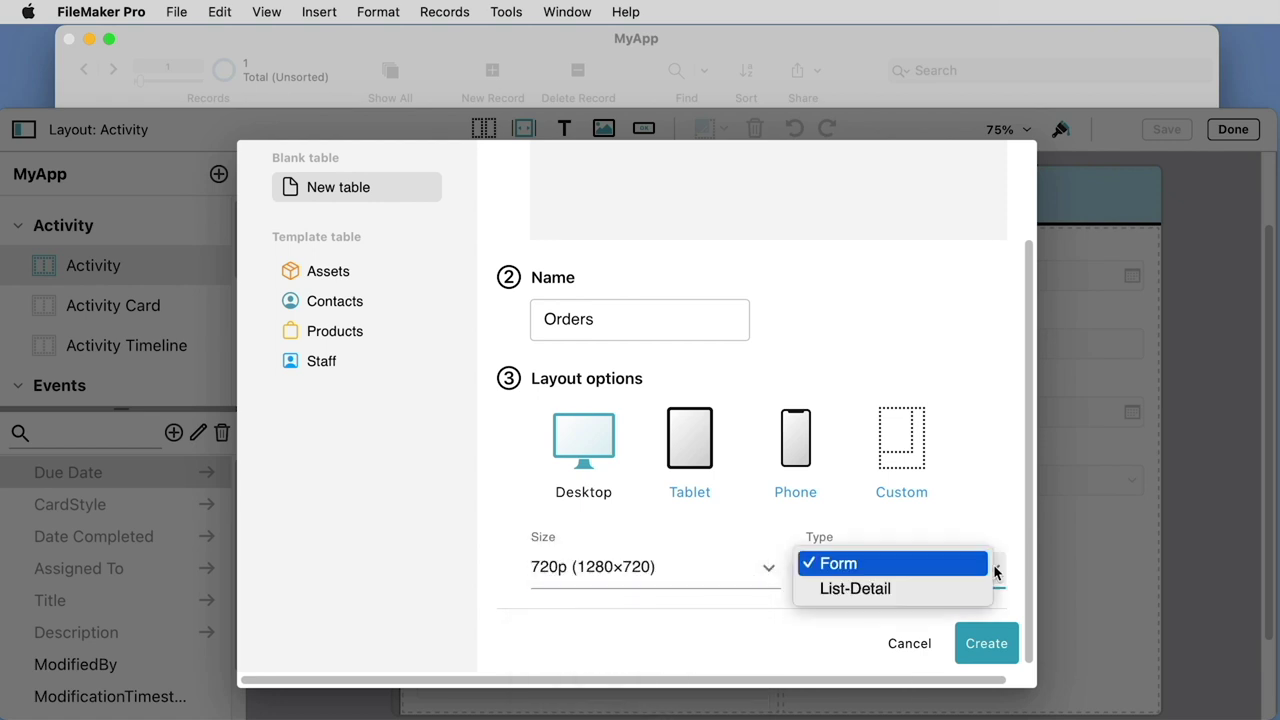
left_click(949, 587)
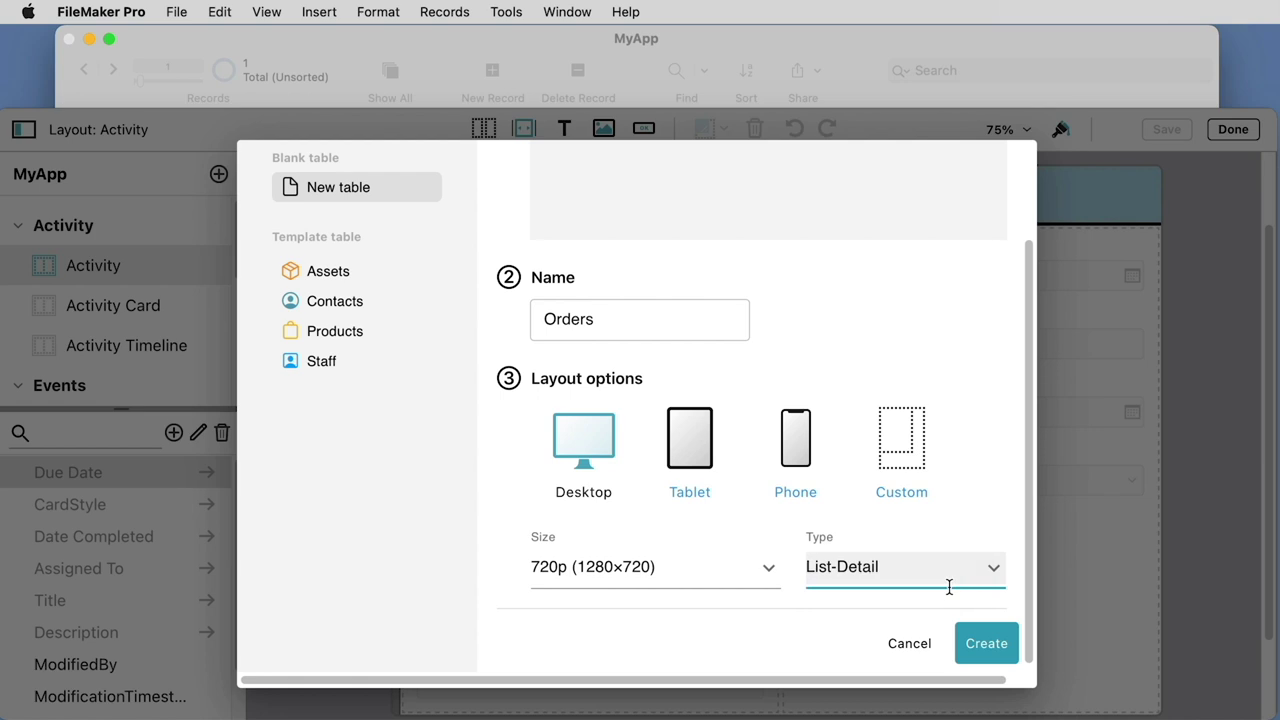
left_click(992, 645)
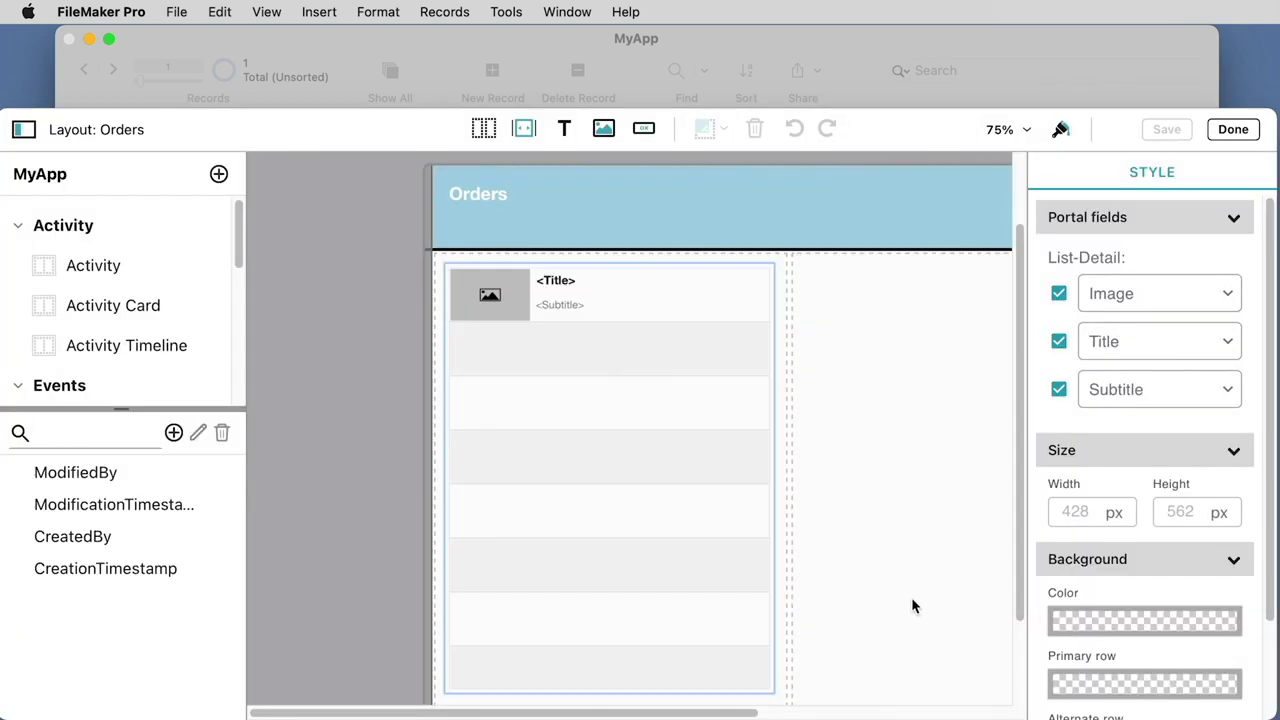
Check the Image field choices without changing them, then make the Subtitle field bold
scroll(911, 600, "right", 5)
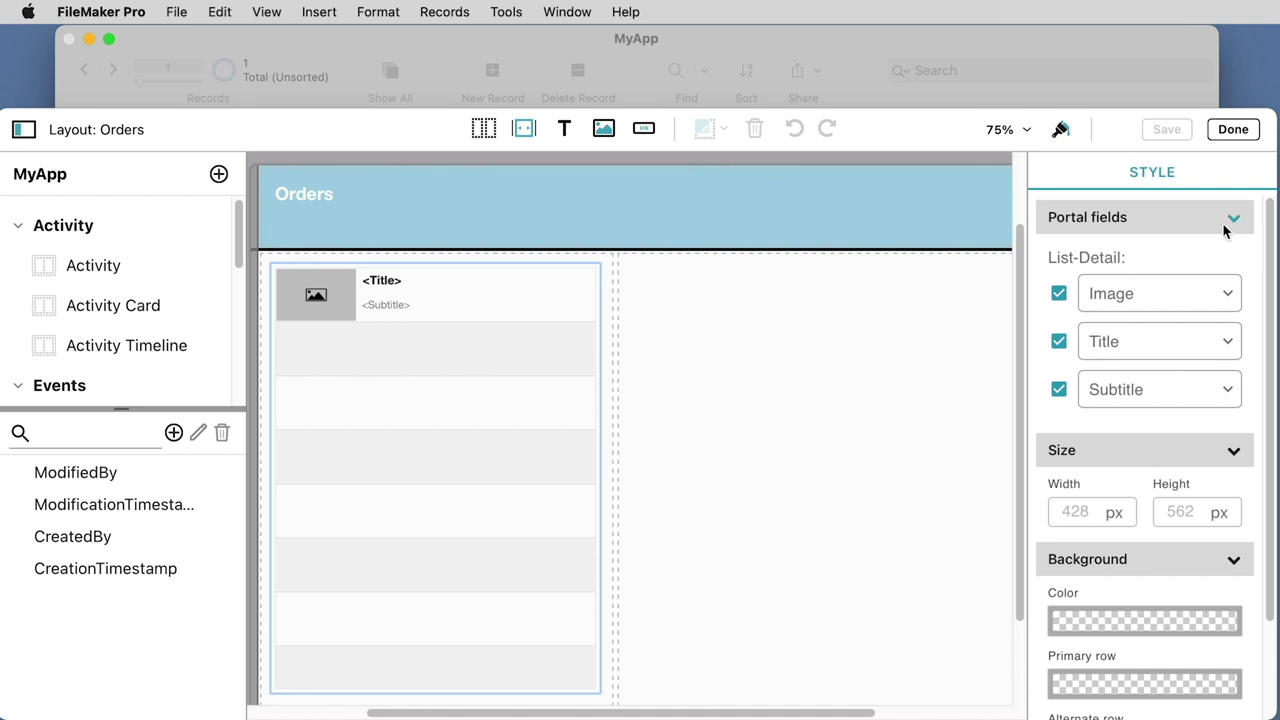
left_click(1215, 294)
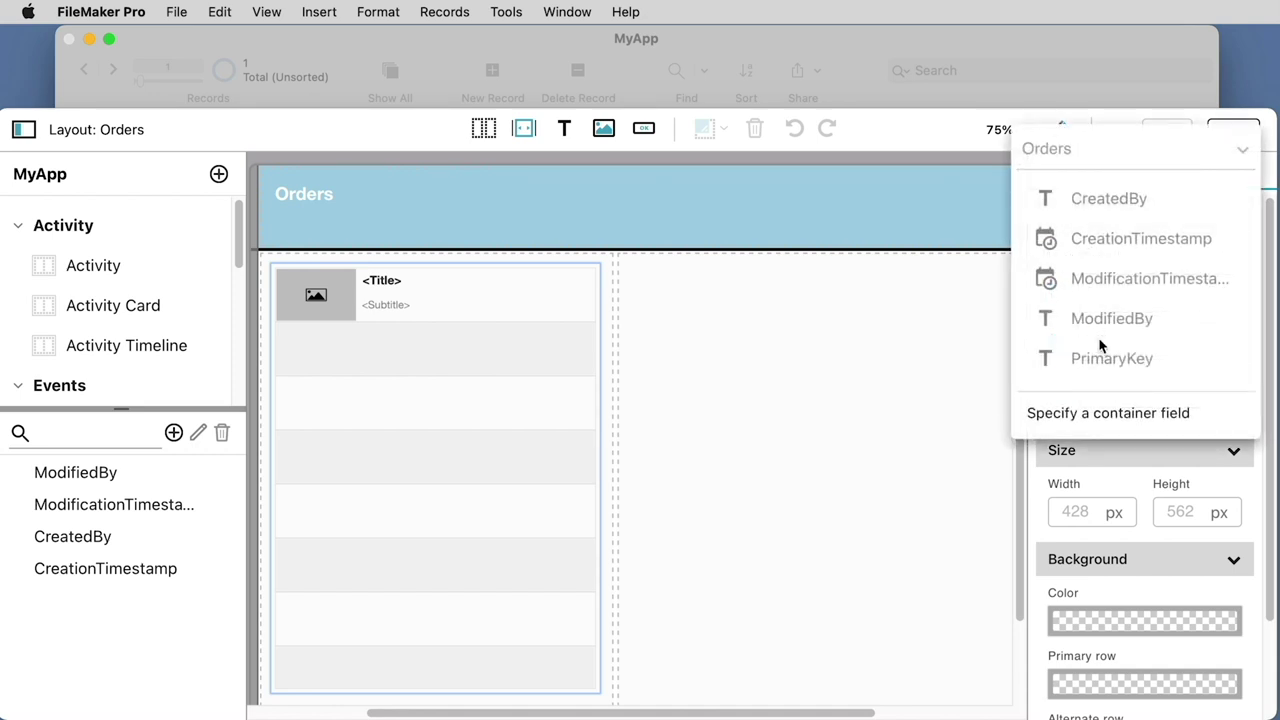
left_click(975, 370)
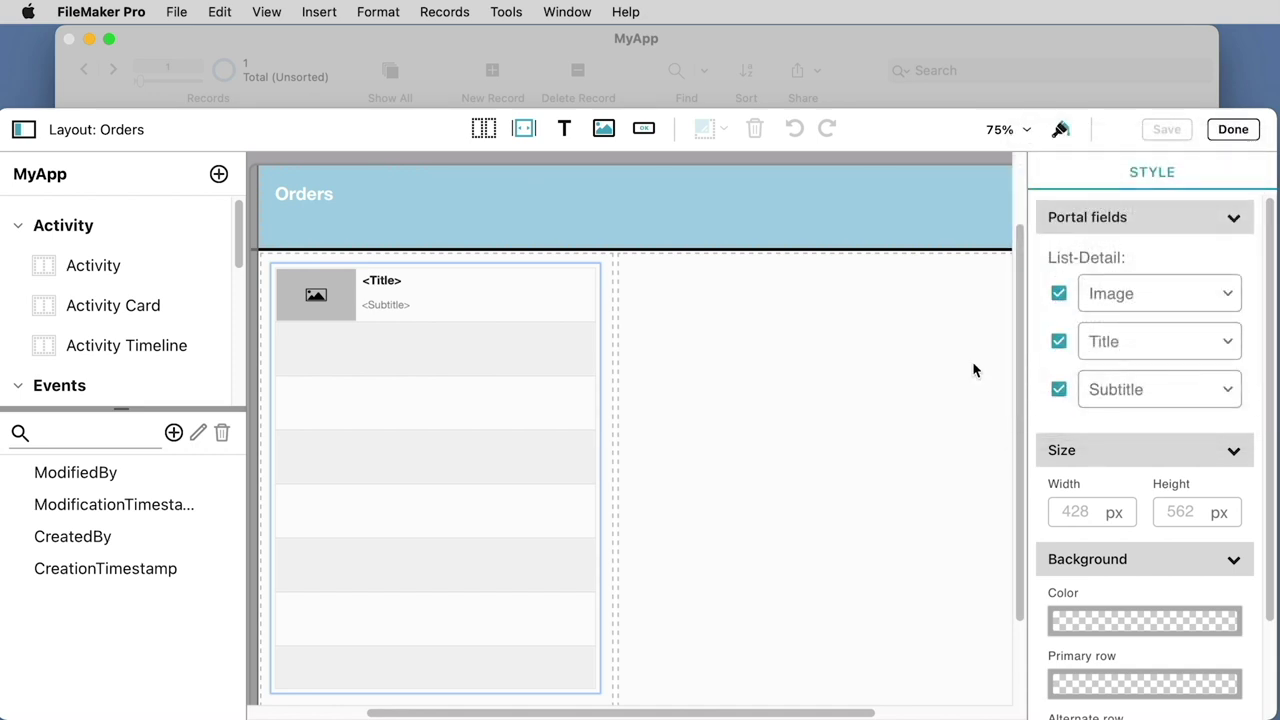
left_click(384, 306)
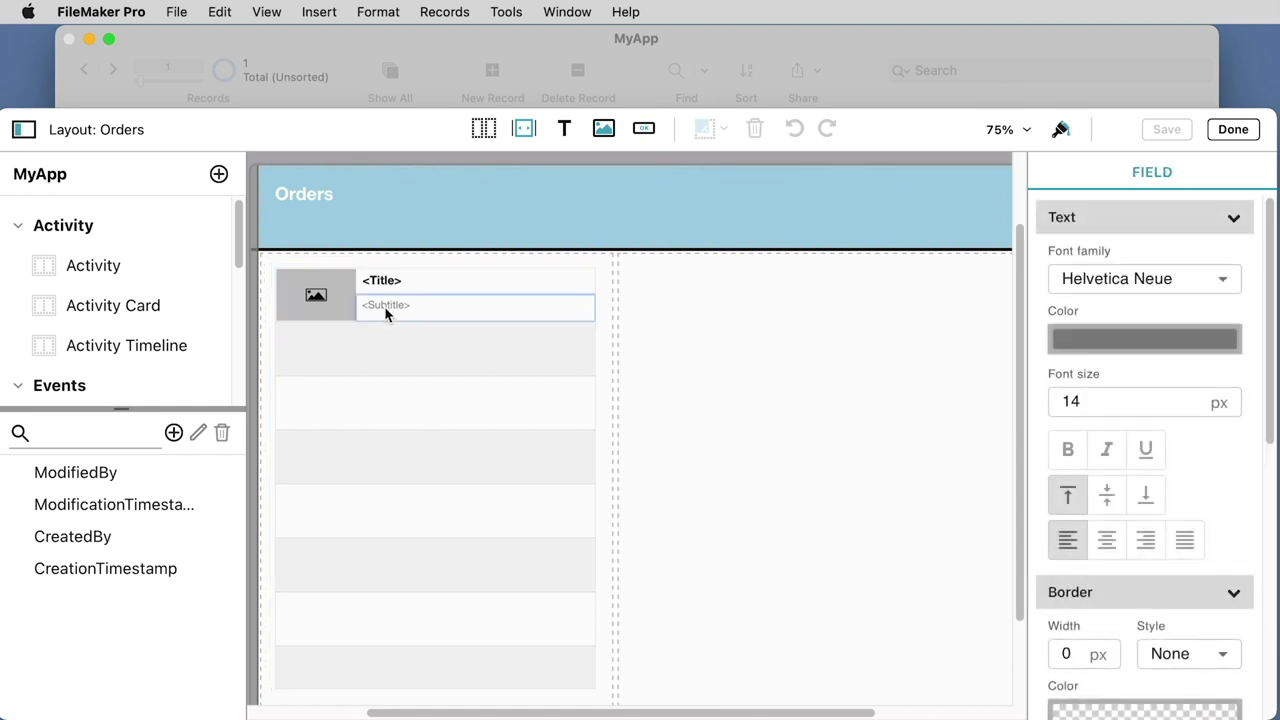
left_click(1066, 450)
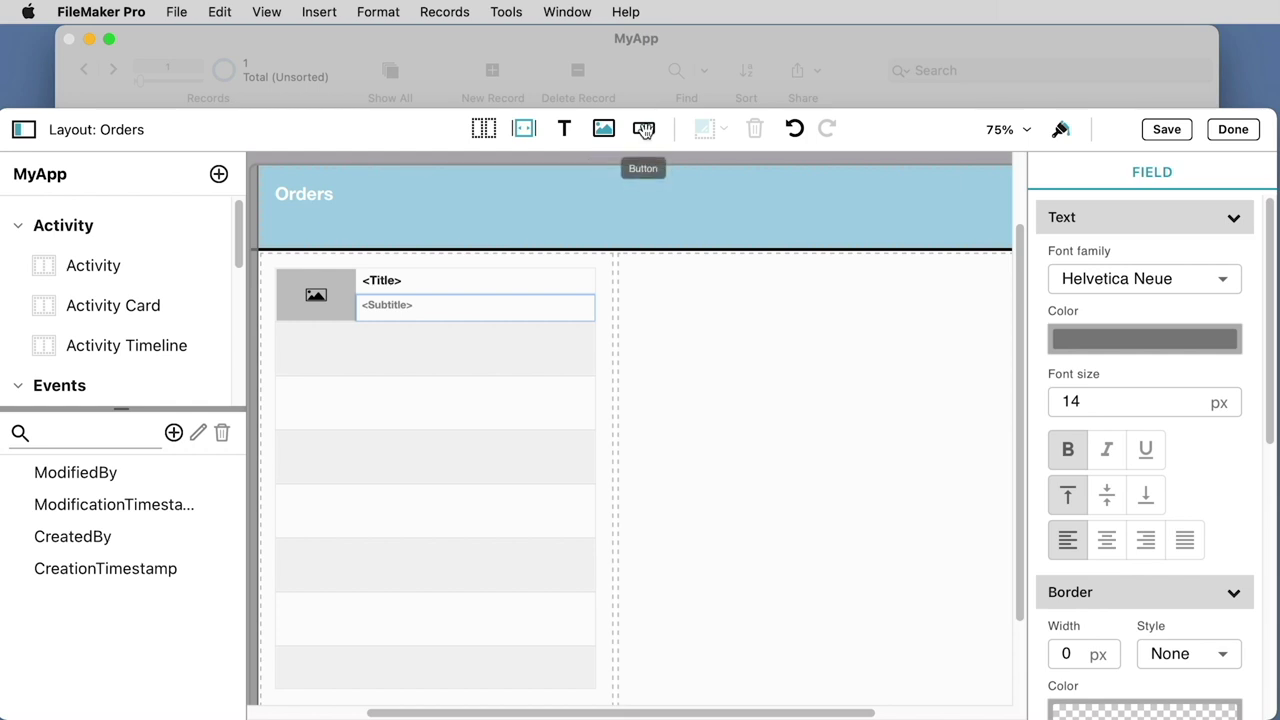
Place a button at the top of the detail area with the Create a record action
left_click_drag(643, 130, 656, 294)
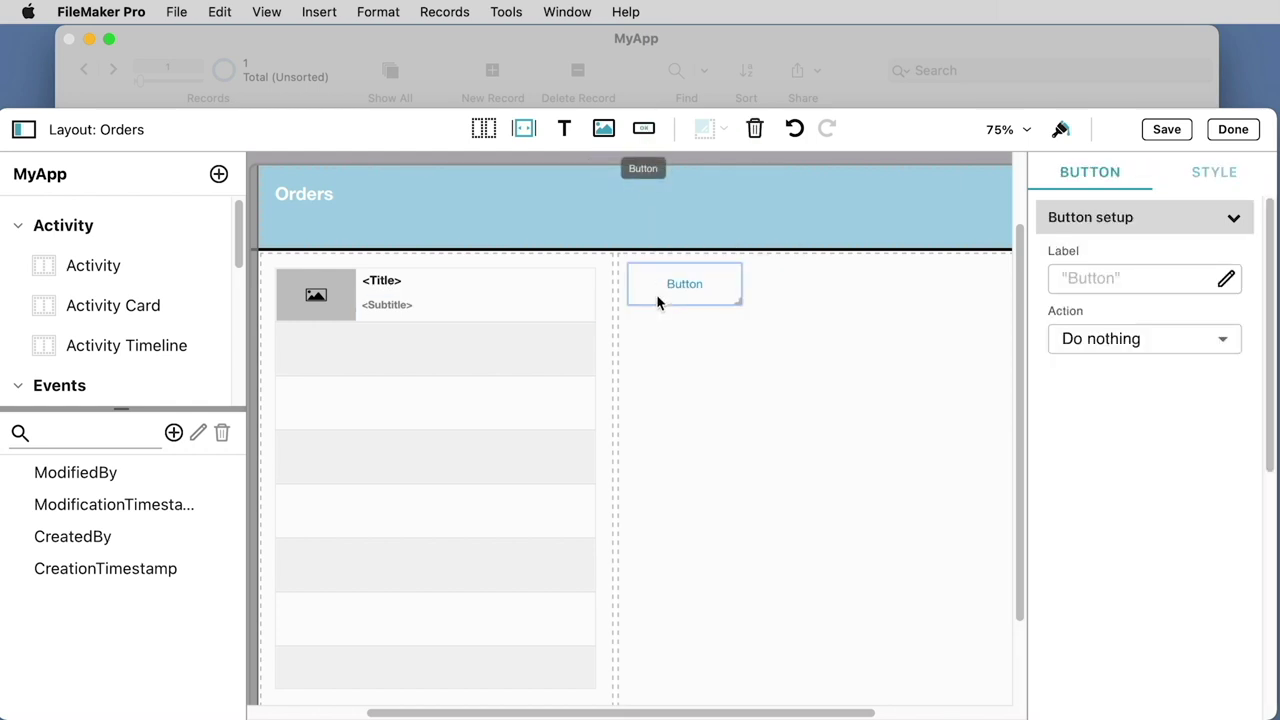
left_click(1221, 341)
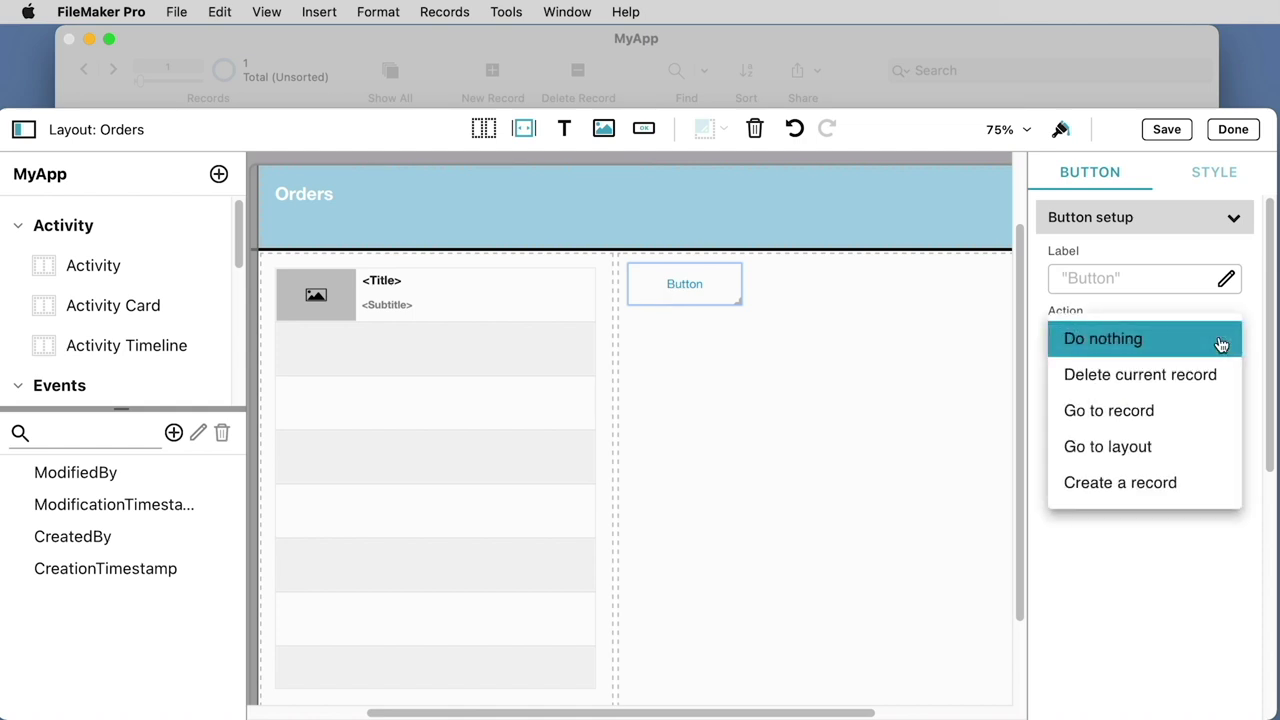
left_click(1170, 484)
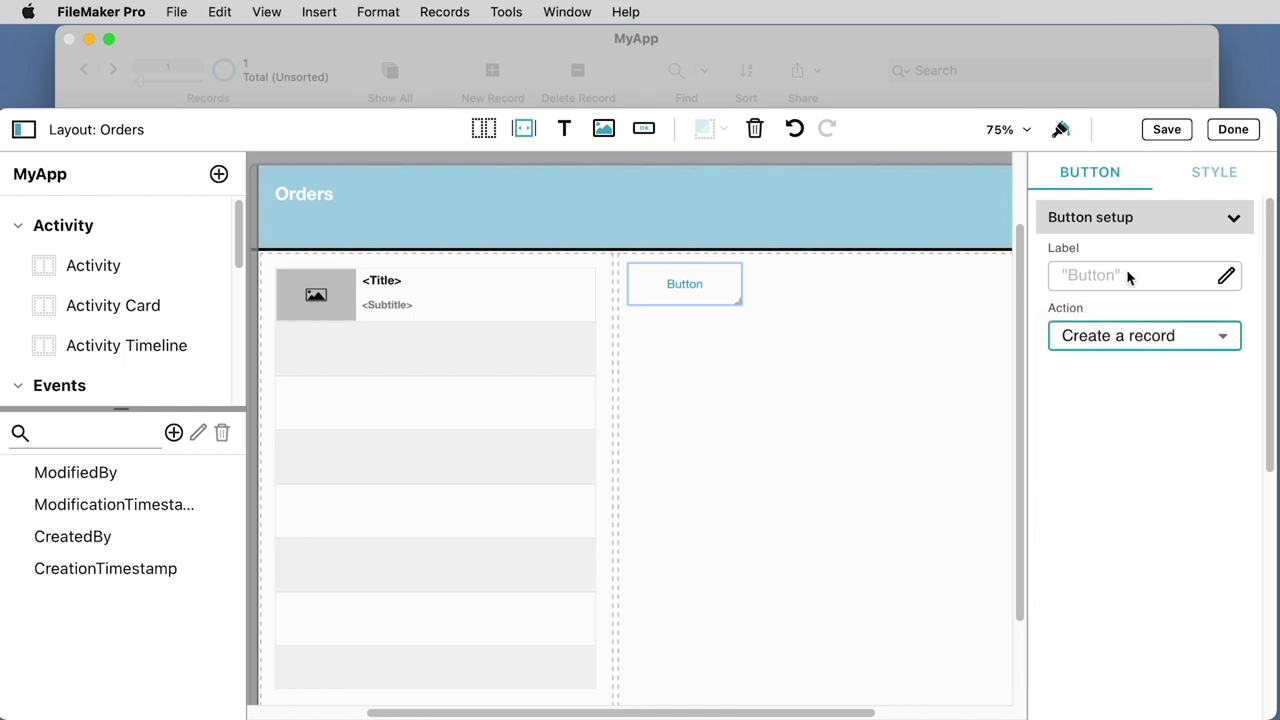
Label the button "New Record" and save the layout
left_click(1227, 280)
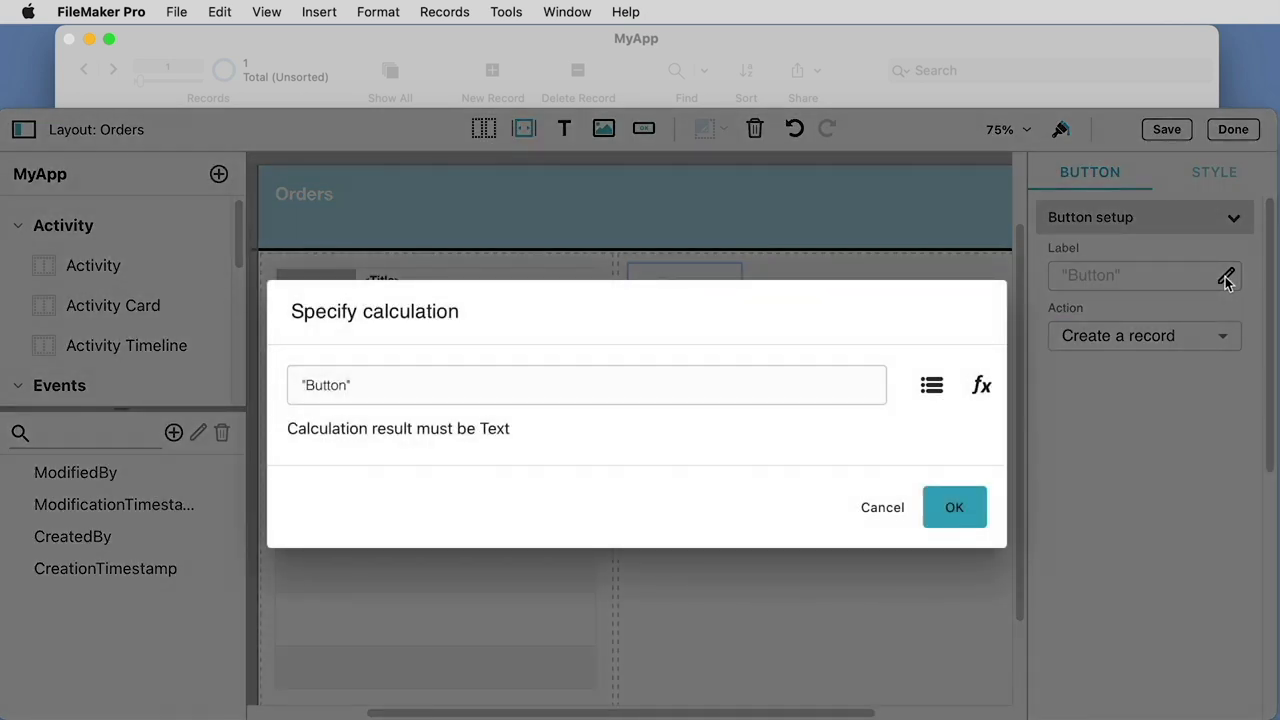
left_click_drag(349, 385, 307, 388)
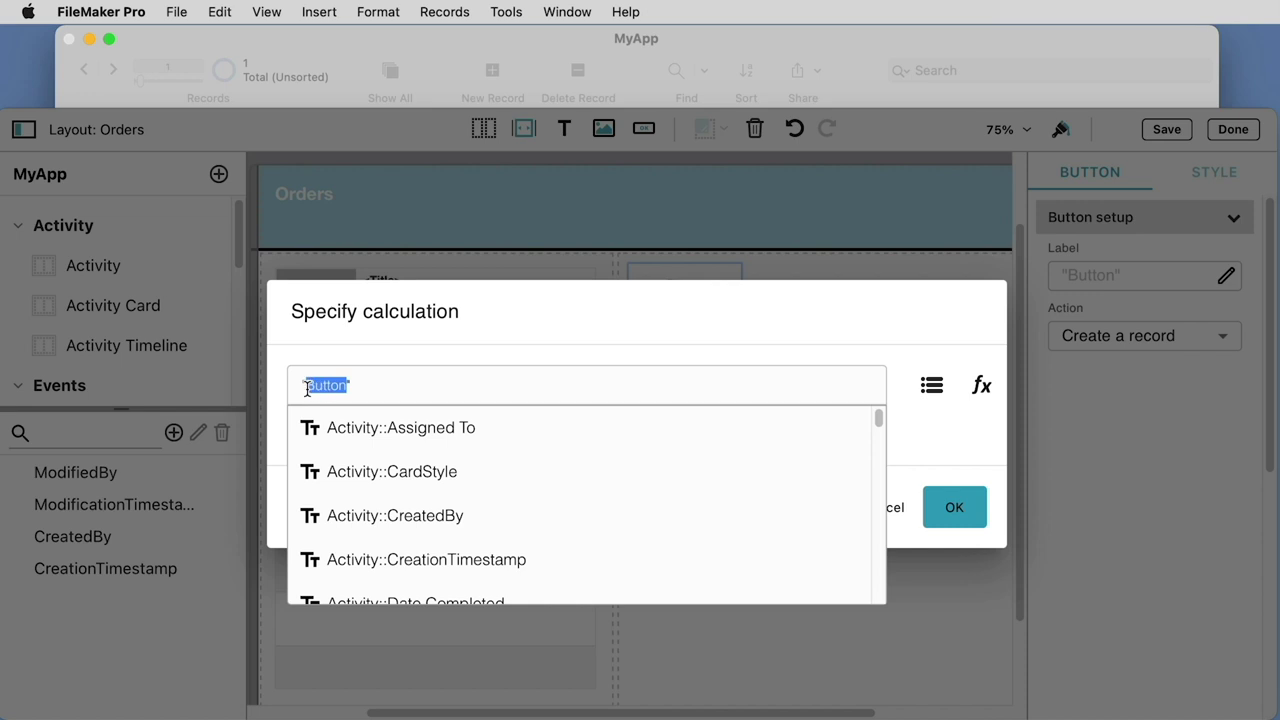
type("New Re")
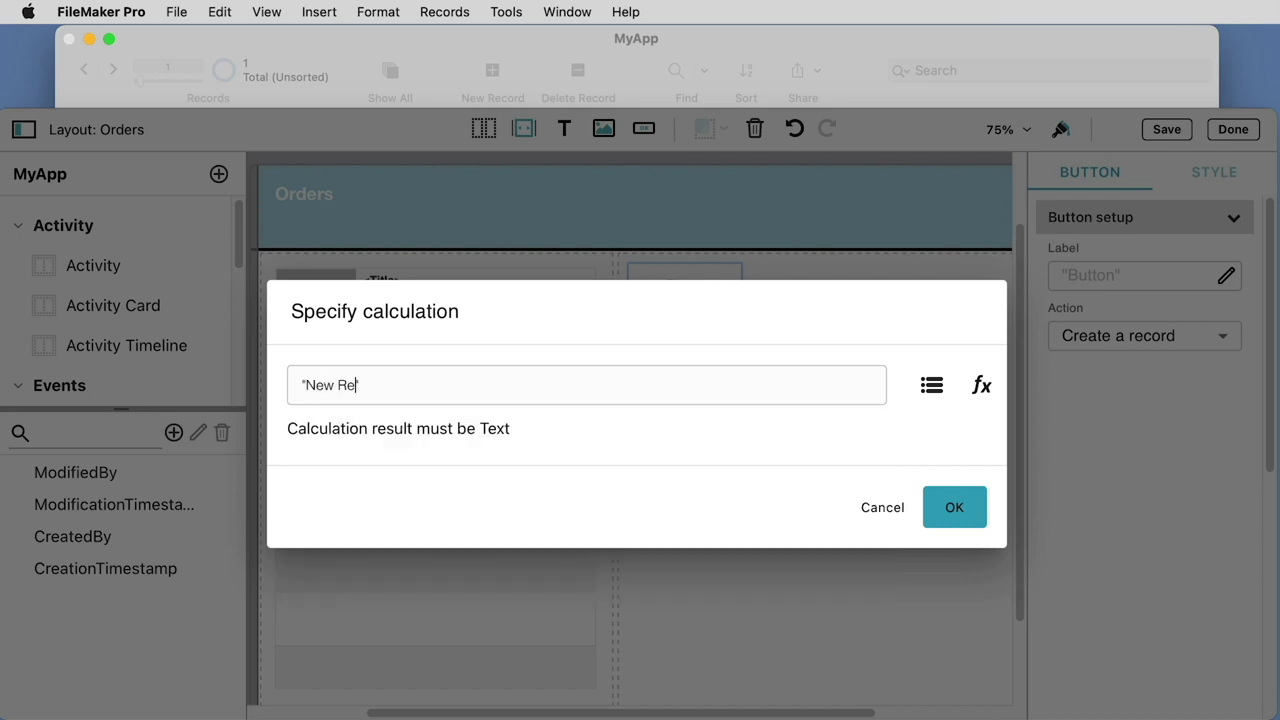
type("cord\"")
left_click(967, 510)
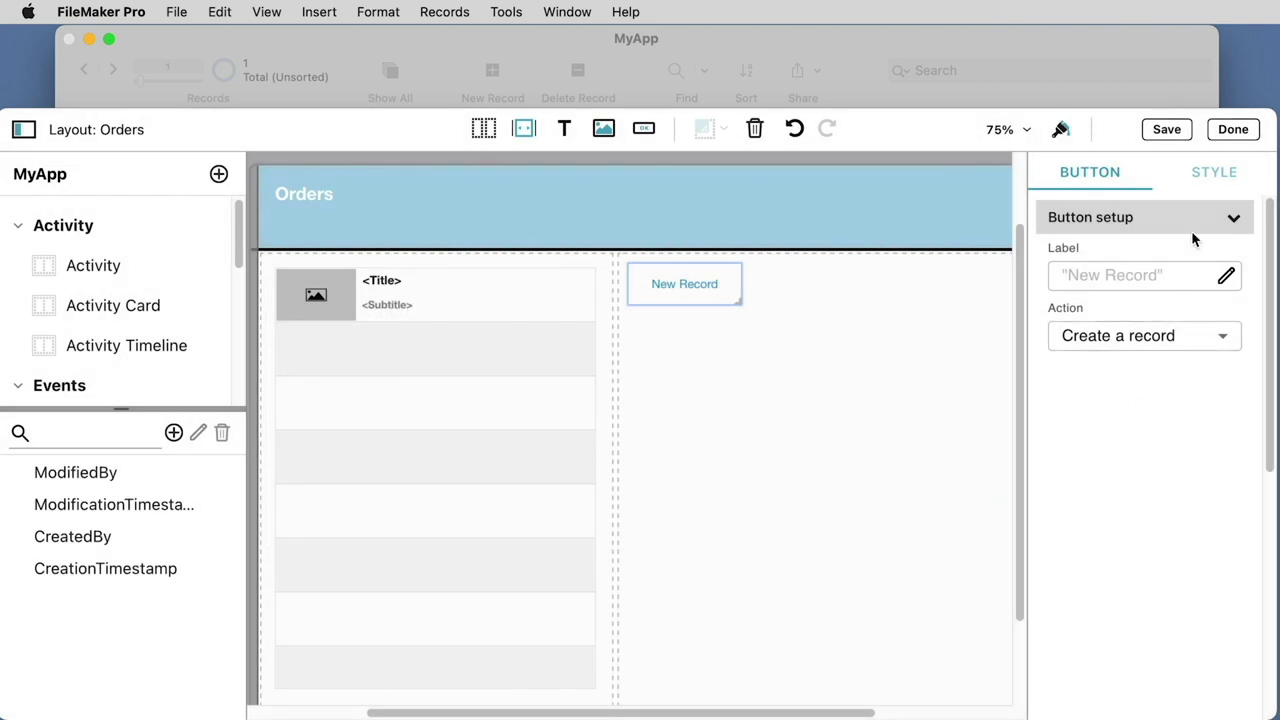
left_click(1166, 130)
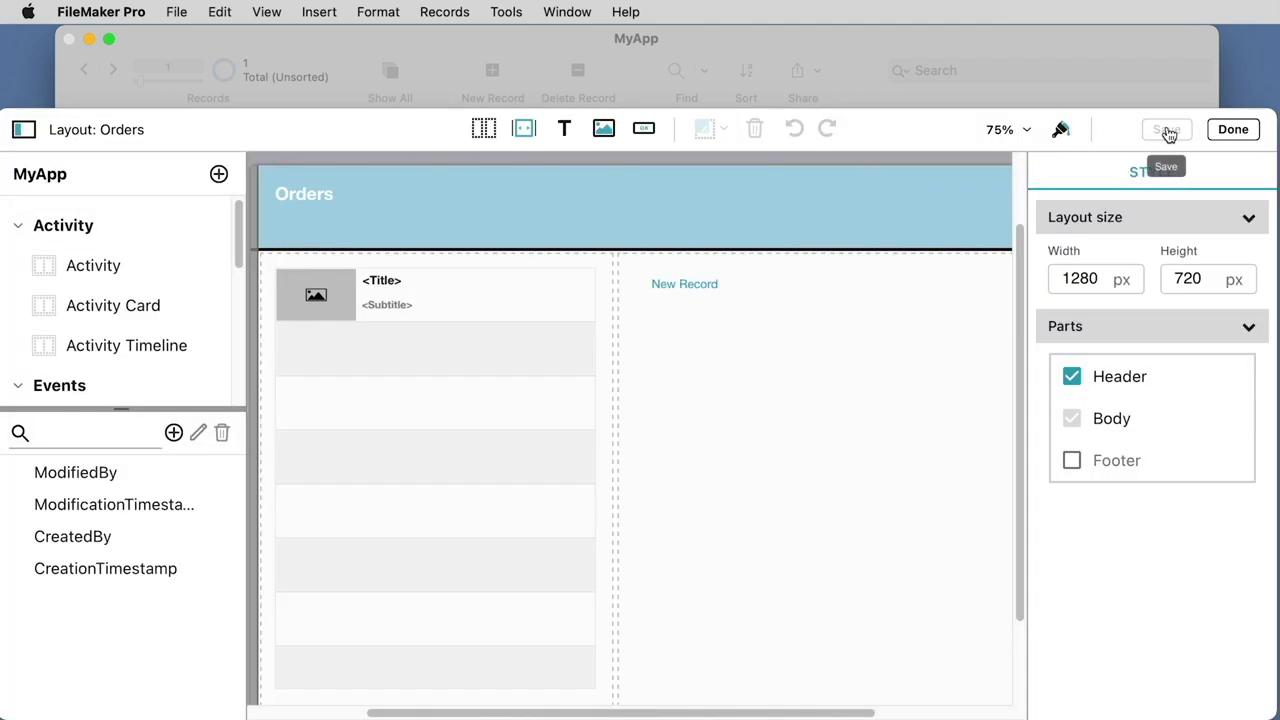
Exit layout mode to browse the Orders layout with its New Record button and 0 records
left_click(1232, 129)
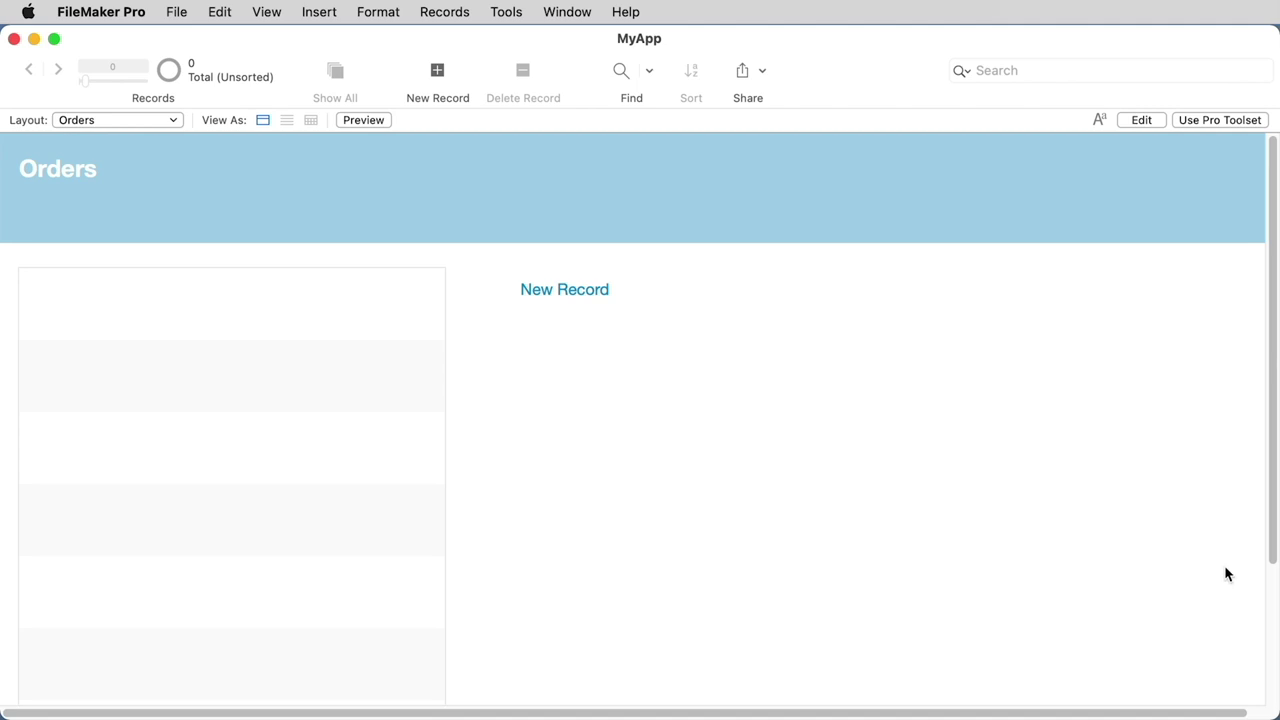
Switch MyApp to the Pro Toolset and confirm the conversion to full FileMaker Pro
left_click(1189, 121)
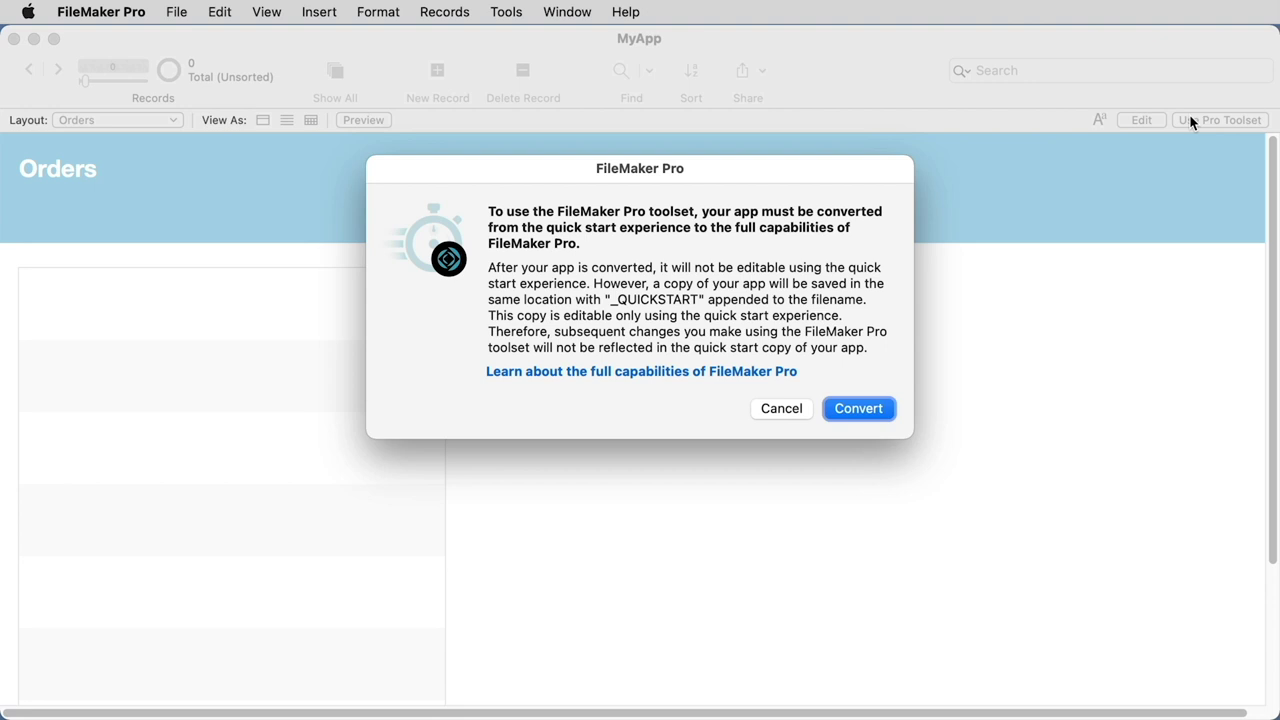
left_click(847, 409)
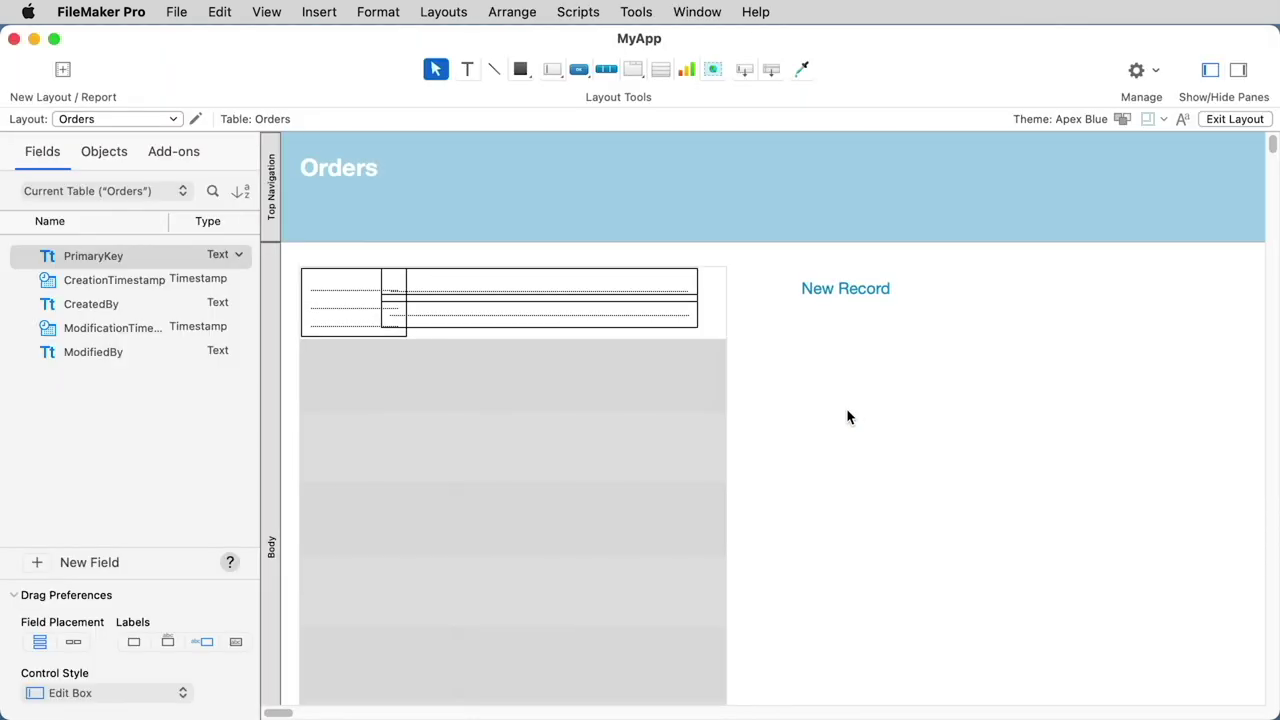